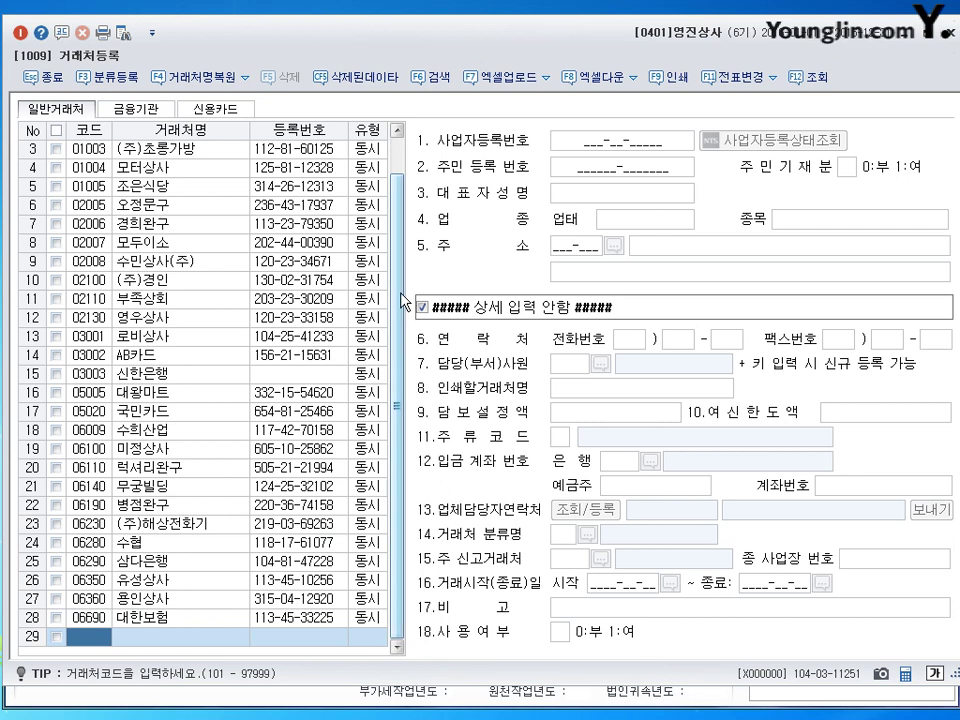
Step: Select 현대자동차 in the 일반거래처 list to display its registered business details
scroll(400, 218, up, 1)
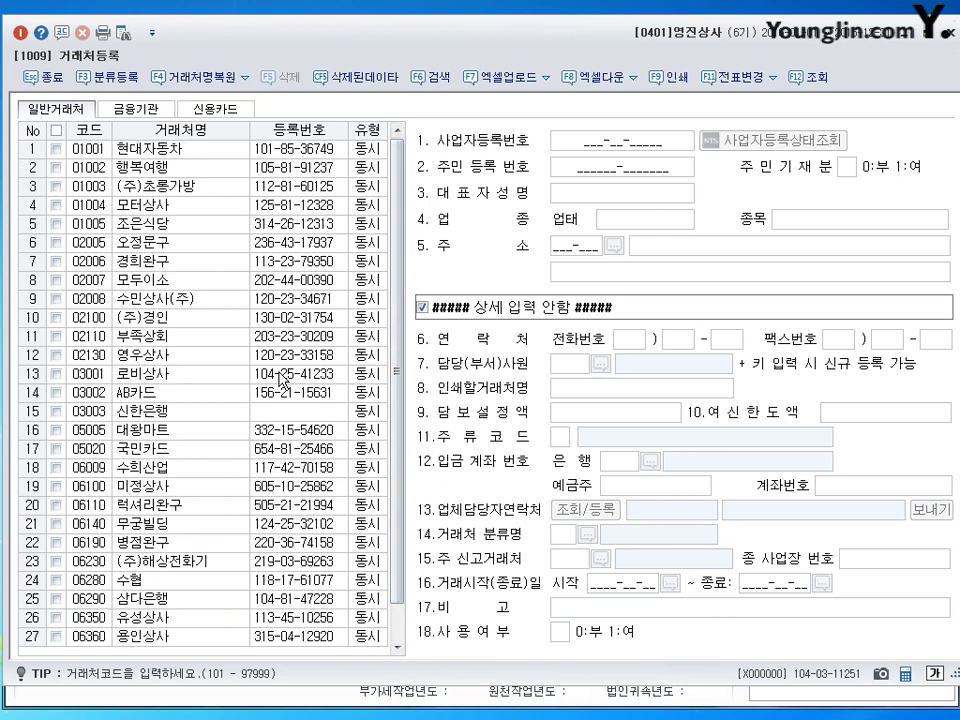
scroll(400, 300, down, 1)
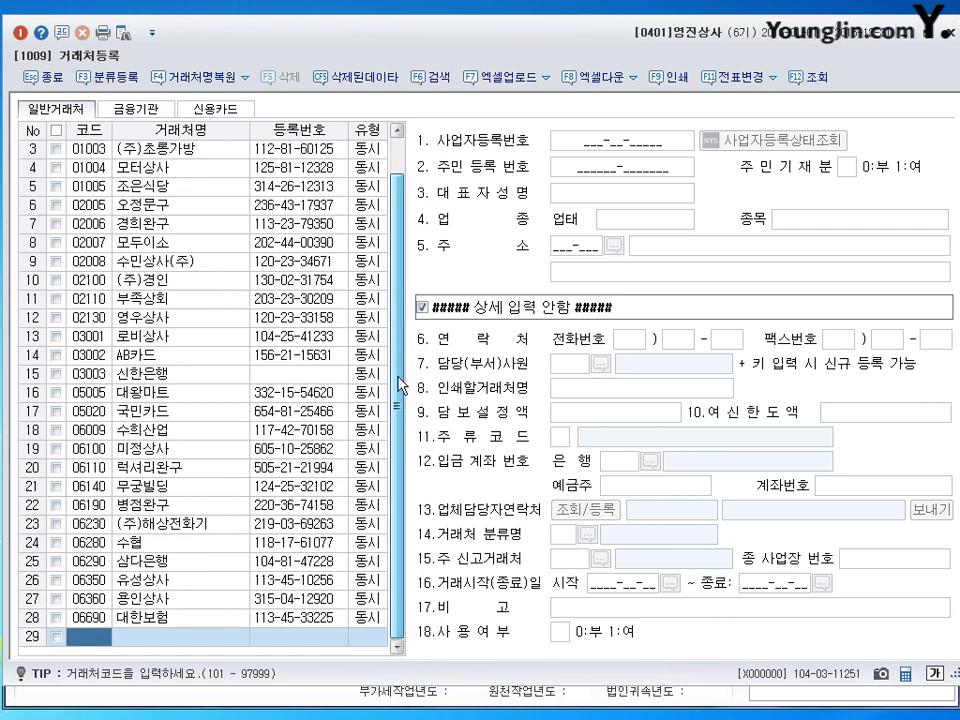
scroll(399, 386, up, 1)
click(93, 148)
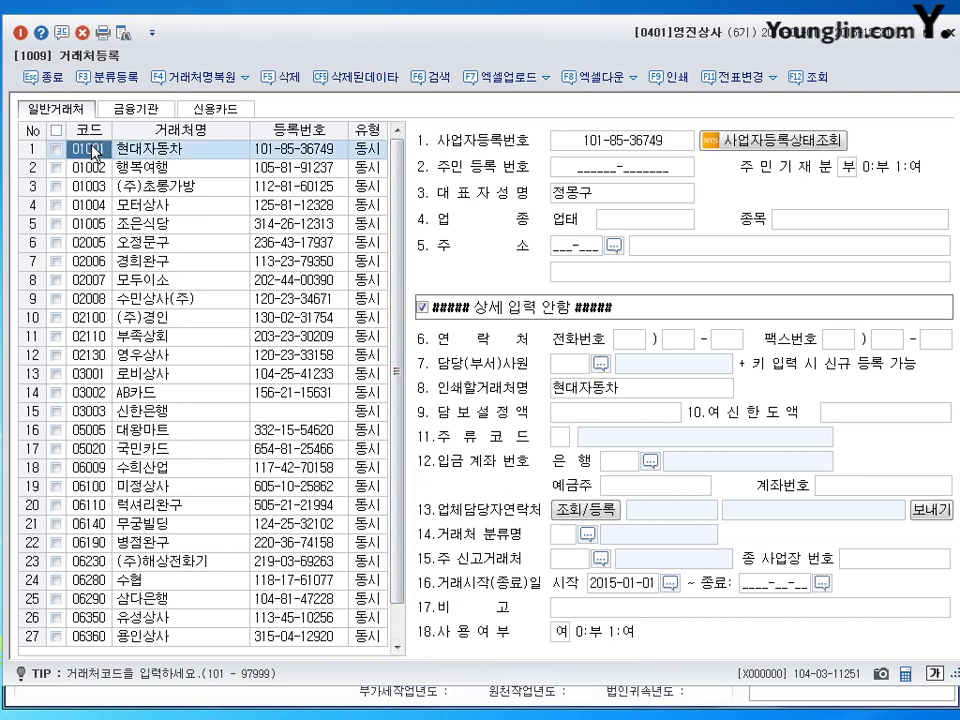
scroll(381, 306, down, 1)
scroll(375, 428, up, 1)
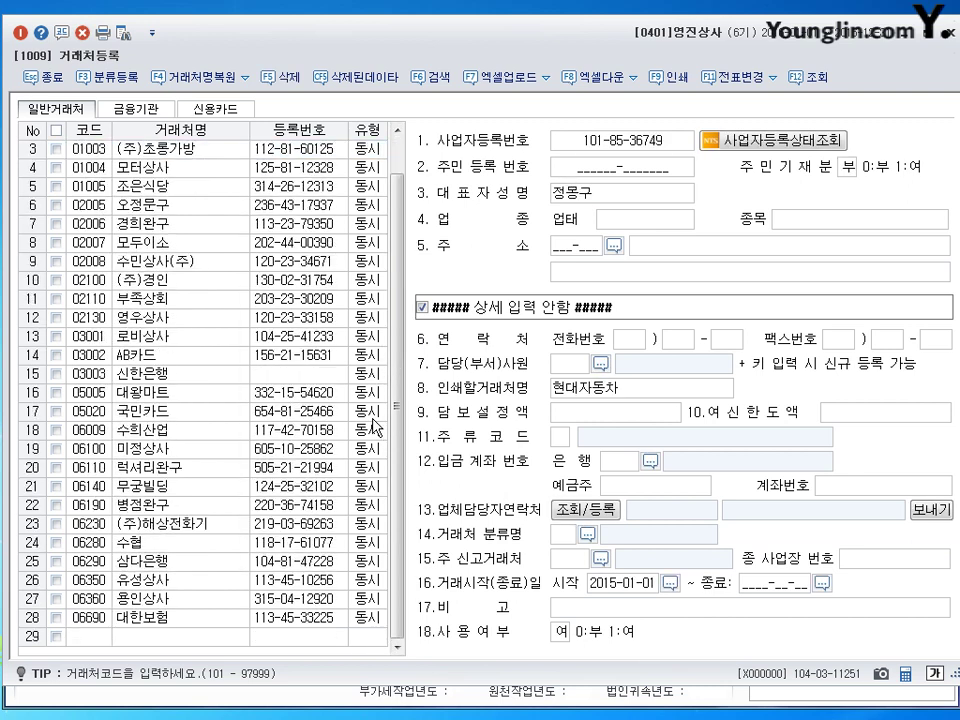
scroll(375, 428, down, 1)
scroll(375, 428, up, 1)
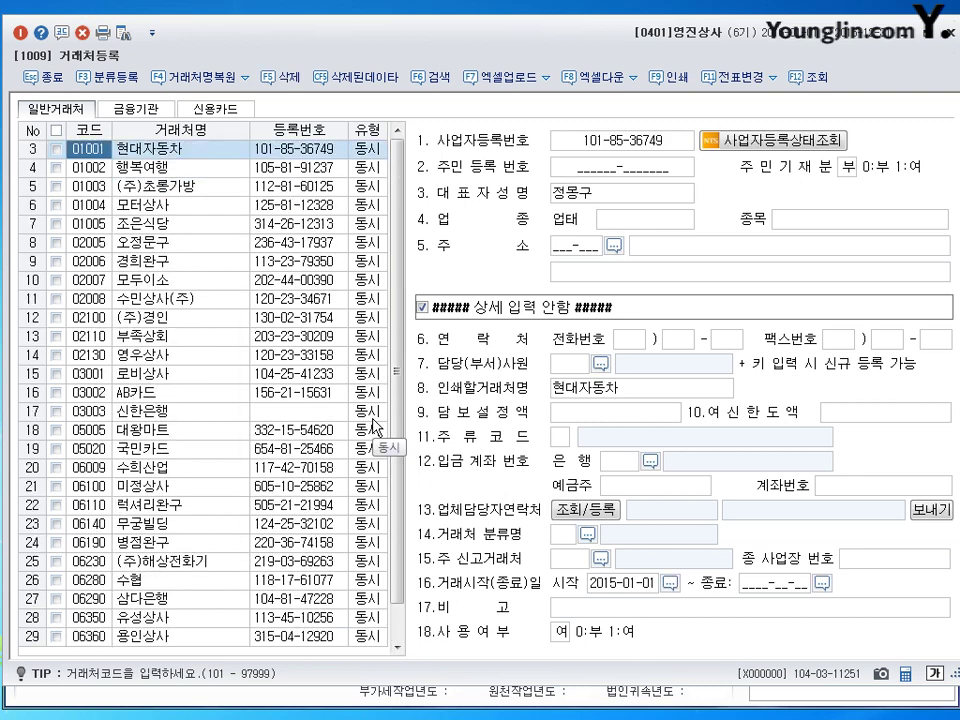
scroll(375, 428, down, 1)
scroll(375, 428, up, 1)
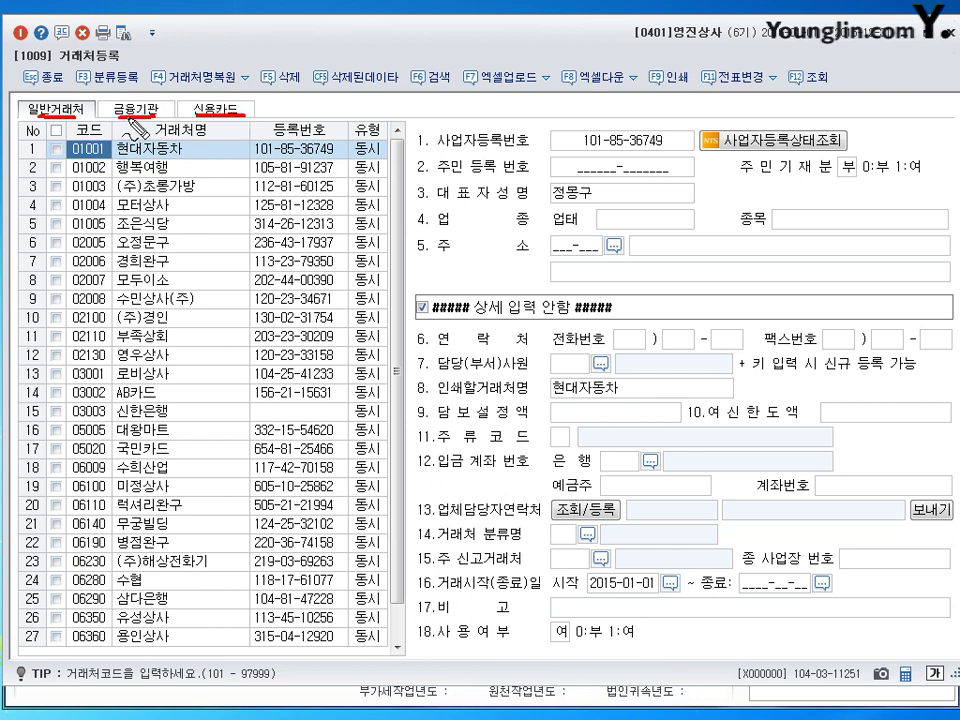
mouse_move(128, 120)
mouse_down()
mouse_move(106, 112)
mouse_move(112, 97)
mouse_move(162, 100)
mouse_move(152, 120)
mouse_up()
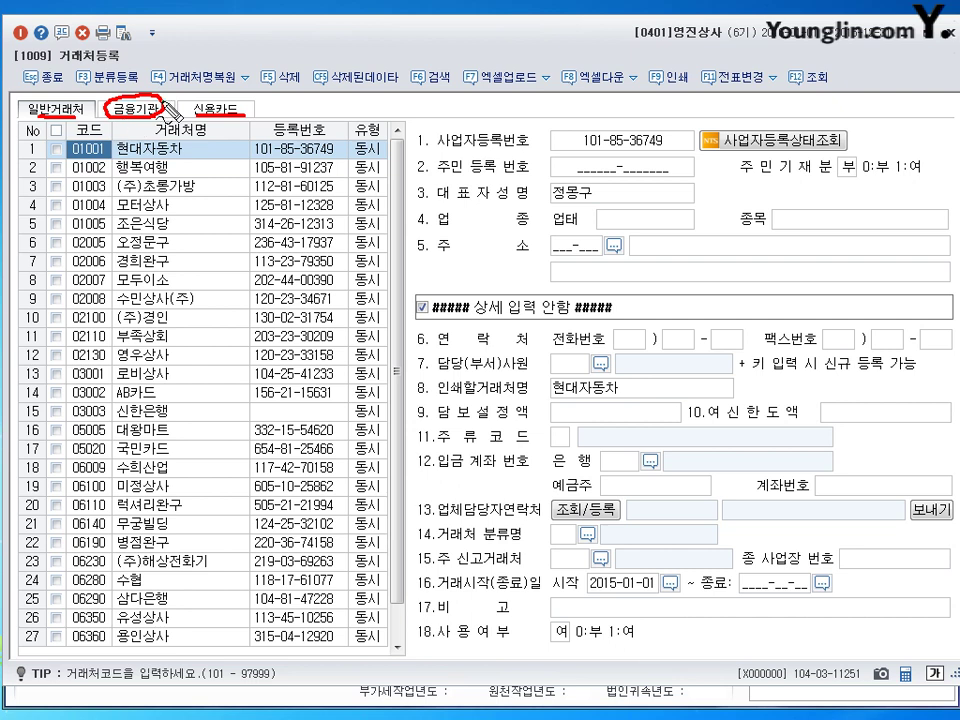
mouse_move(148, 98)
mouse_down()
mouse_move(160, 109)
mouse_move(176, 91)
mouse_move(188, 110)
mouse_move(250, 104)
mouse_move(243, 128)
mouse_up()
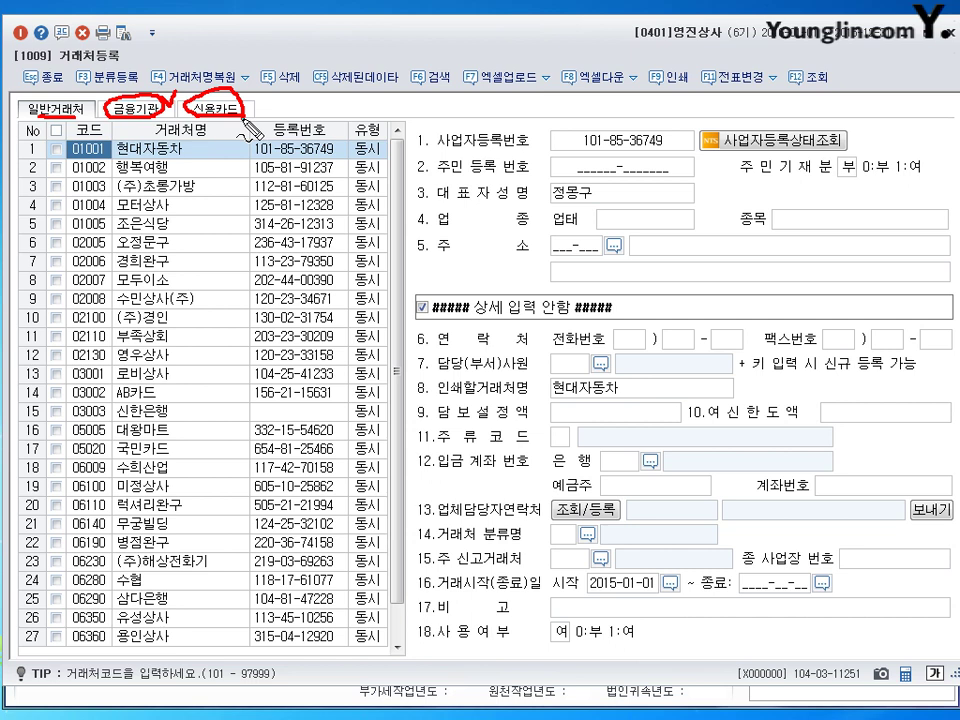
drag(242, 98, 283, 103)
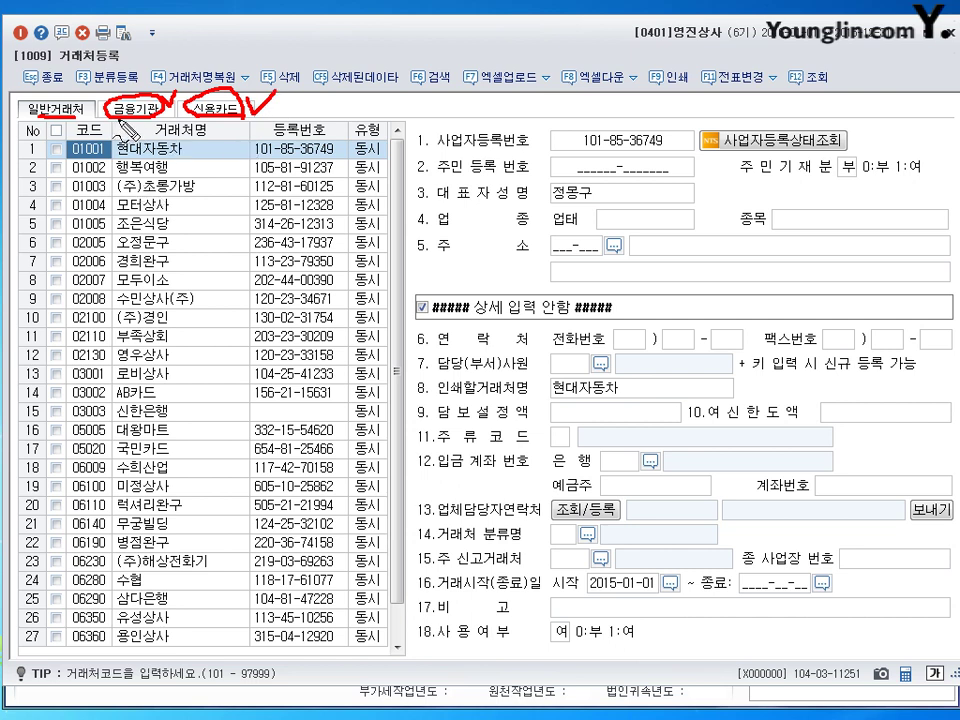
mouse_move(54, 92)
mouse_down()
mouse_move(18, 108)
mouse_move(57, 96)
mouse_up()
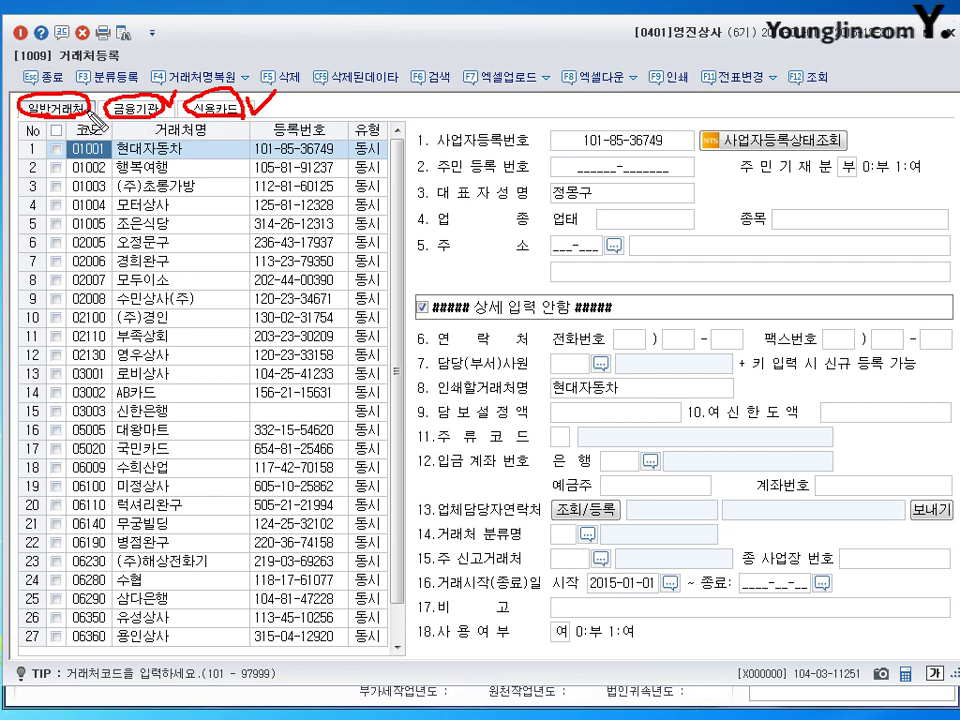
mouse_move(46, 132)
mouse_down()
mouse_move(12, 100)
mouse_move(60, 86)
mouse_move(93, 133)
mouse_up()
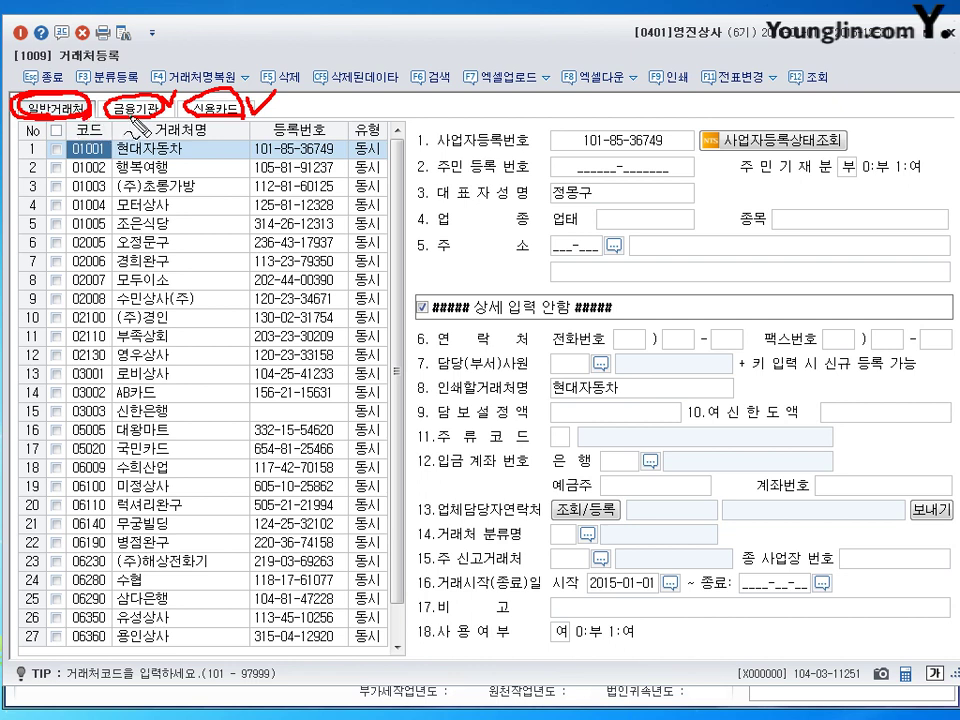
drag(229, 131, 246, 126)
key(ctrl+z)
key(Escape)
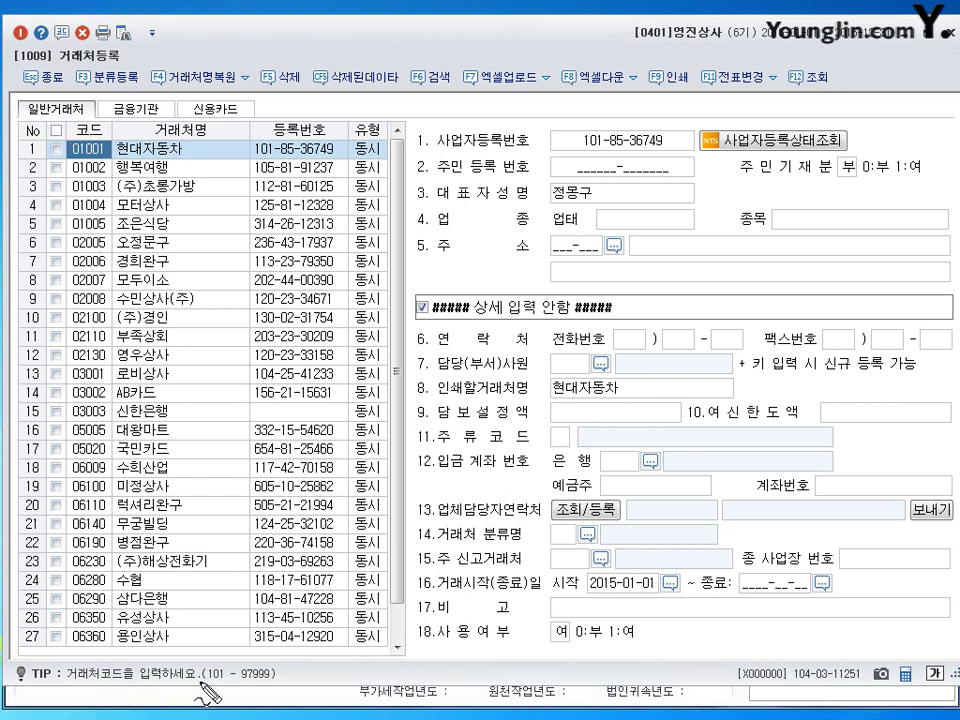
Step: Highlight the 101–97999 code range, then bring up 현대자동차's 유형 choices
mouse_move(205, 683)
mouse_down()
mouse_move(282, 682)
mouse_move(212, 672)
mouse_move(205, 683)
mouse_up()
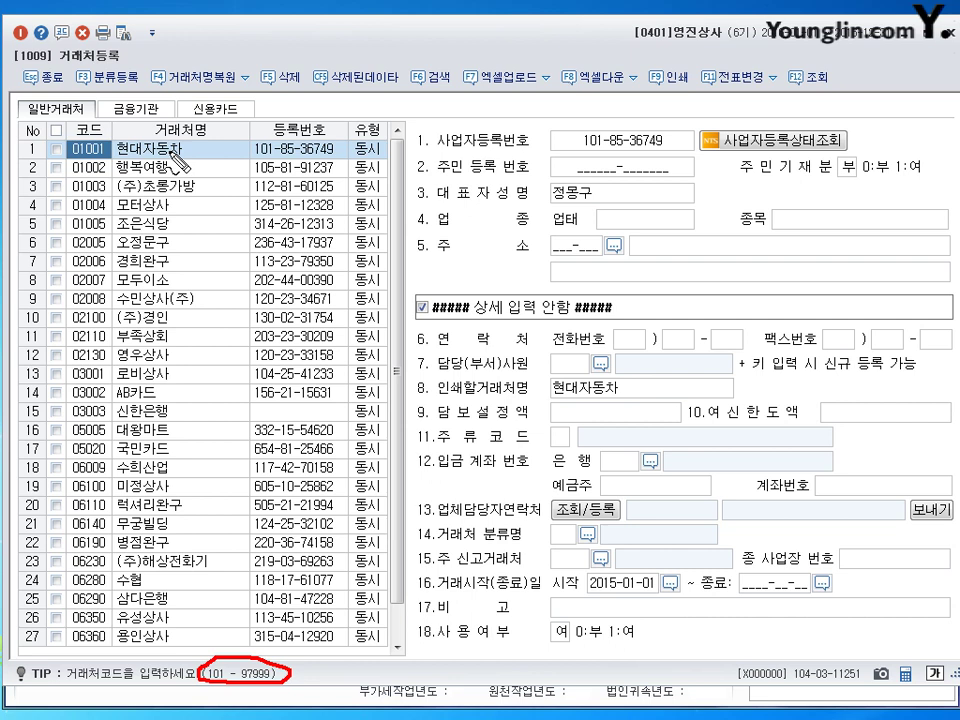
key(Escape)
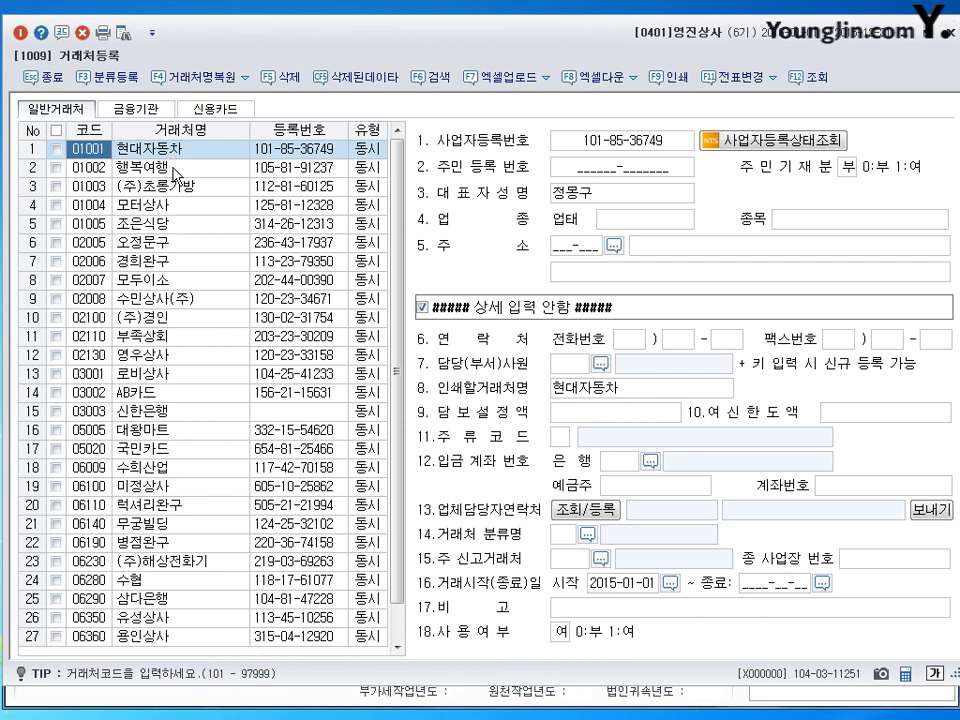
click(178, 150)
key(Return)
key(Return)
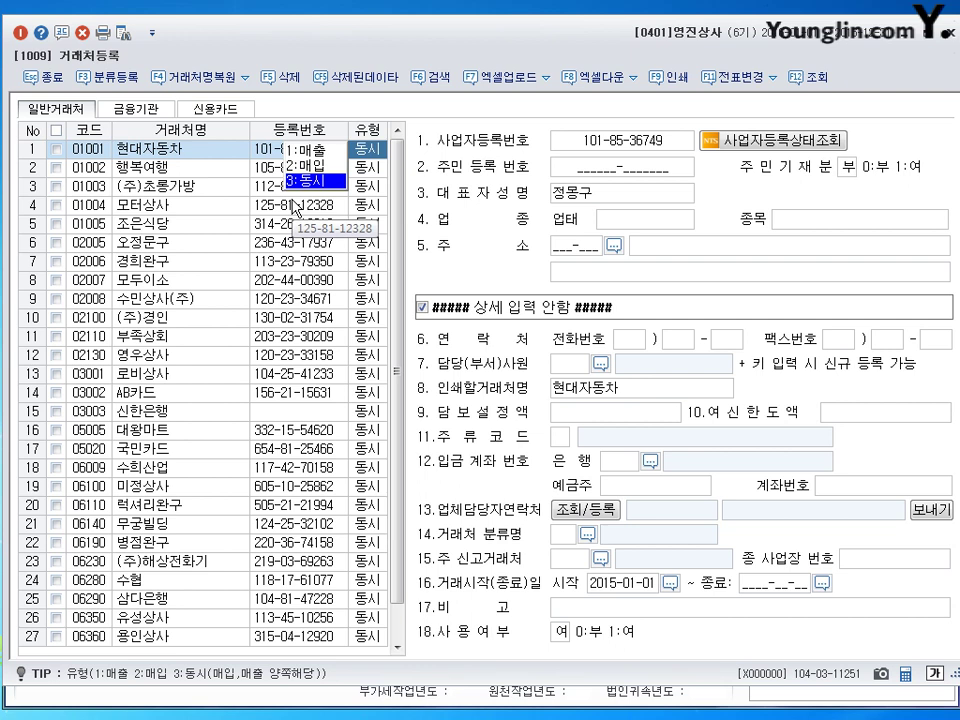
Step: Close 현대자동차's type list keeping 동시, leaving its details shown in the form
key(Return)
click(222, 160)
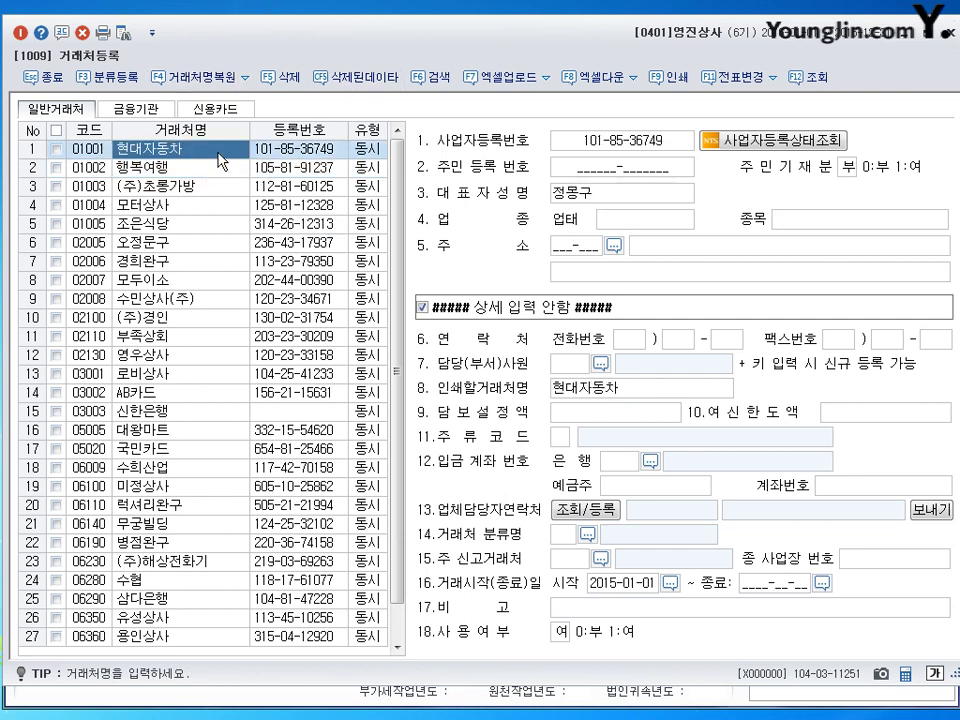
click(171, 168)
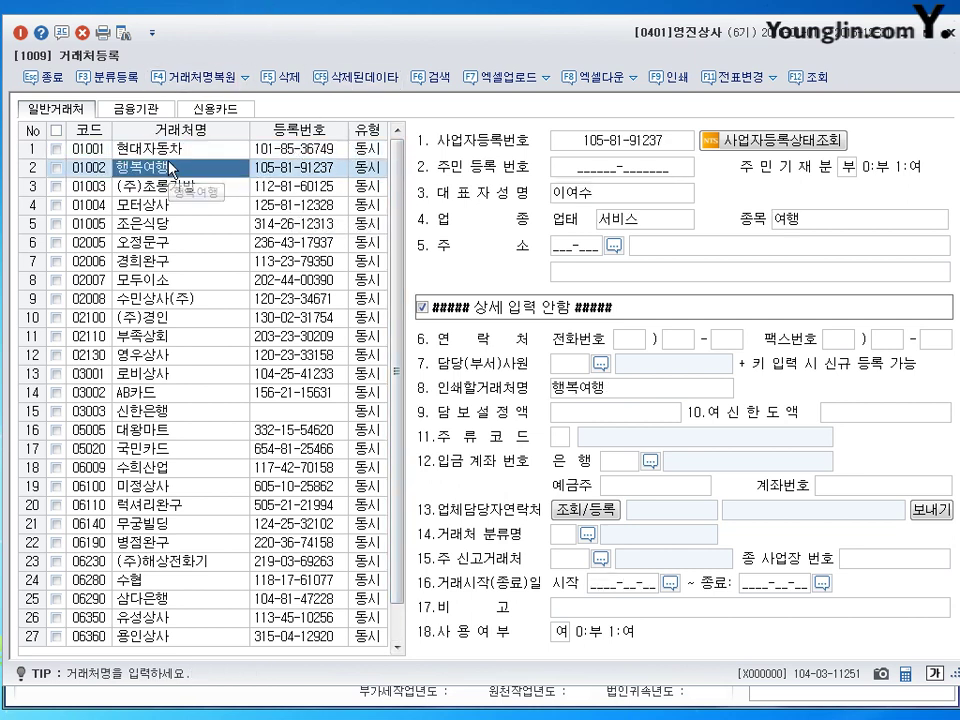
click(170, 150)
key(Return)
key(Return)
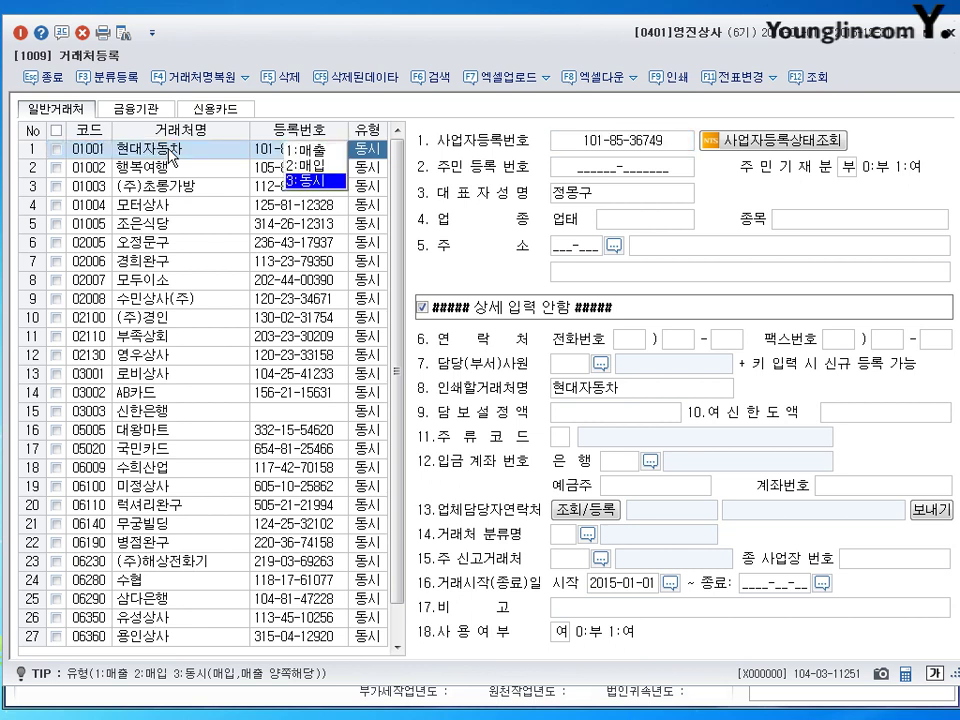
key(Return)
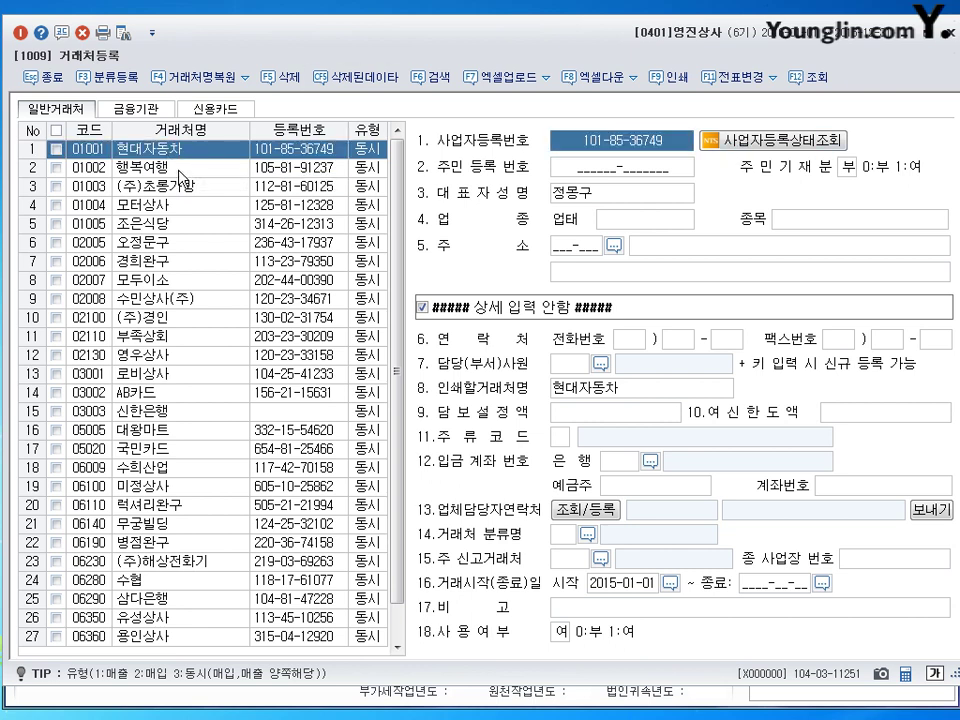
click(179, 168)
click(180, 152)
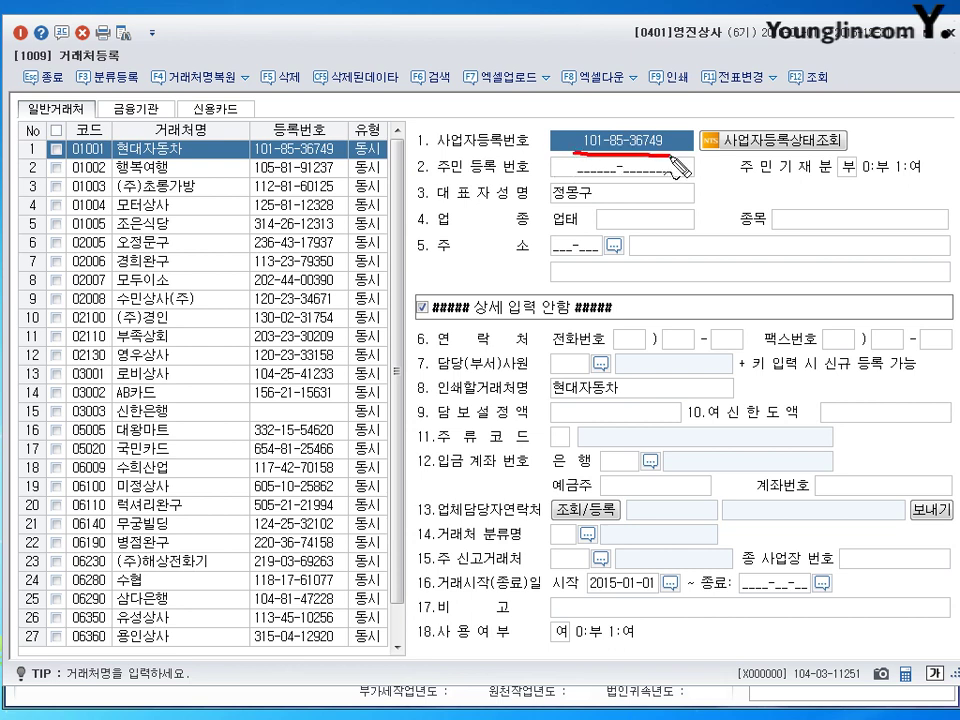
drag(575, 156, 690, 155)
mouse_move(538, 170)
mouse_down()
mouse_move(668, 175)
mouse_move(640, 153)
mouse_move(552, 162)
mouse_move(665, 172)
mouse_up()
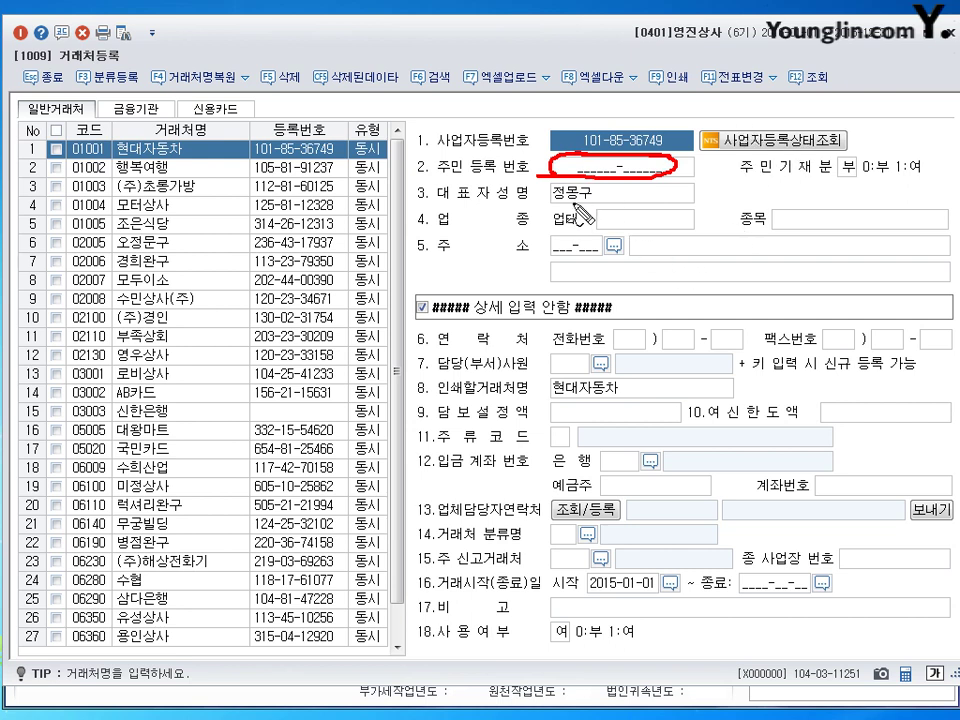
mouse_move(549, 203)
mouse_down()
mouse_move(592, 200)
mouse_move(661, 225)
mouse_up()
drag(784, 231, 874, 231)
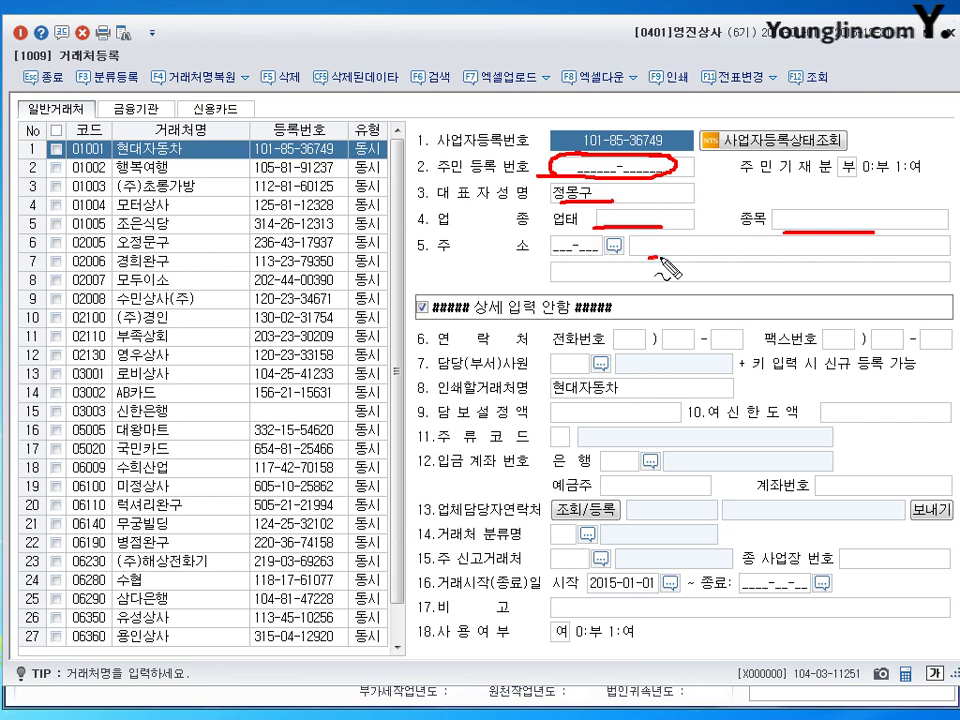
drag(650, 259, 856, 255)
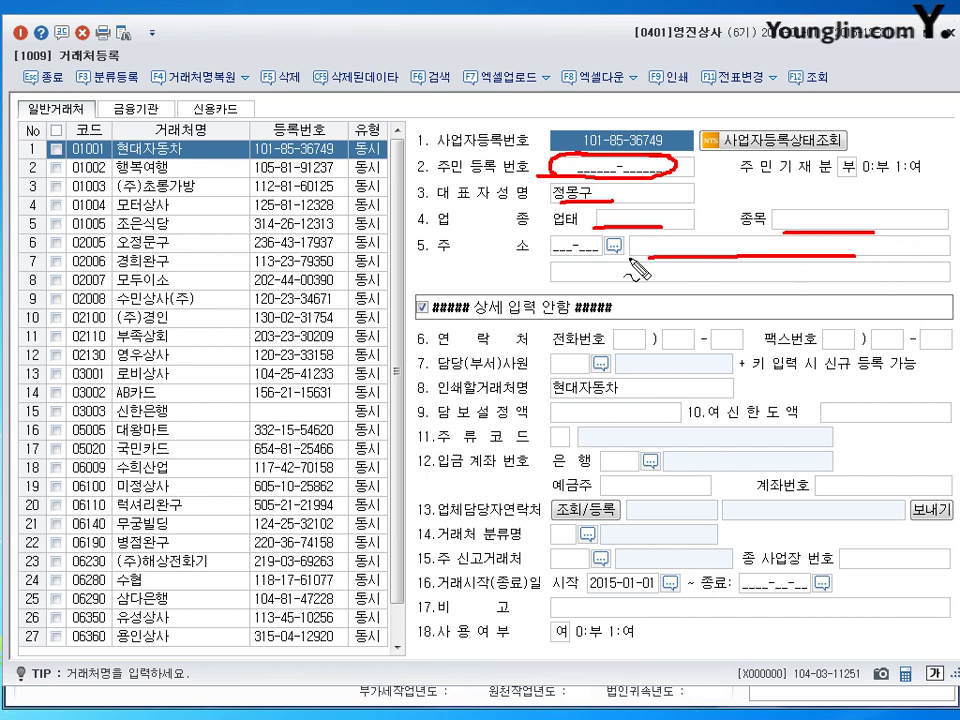
drag(641, 282, 814, 281)
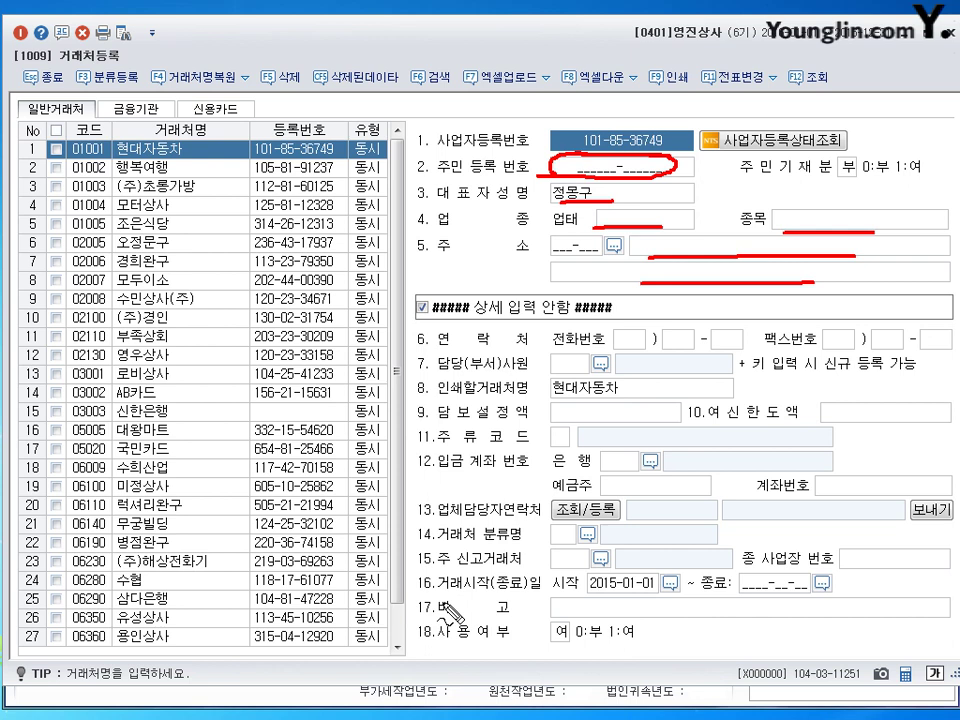
key(Escape)
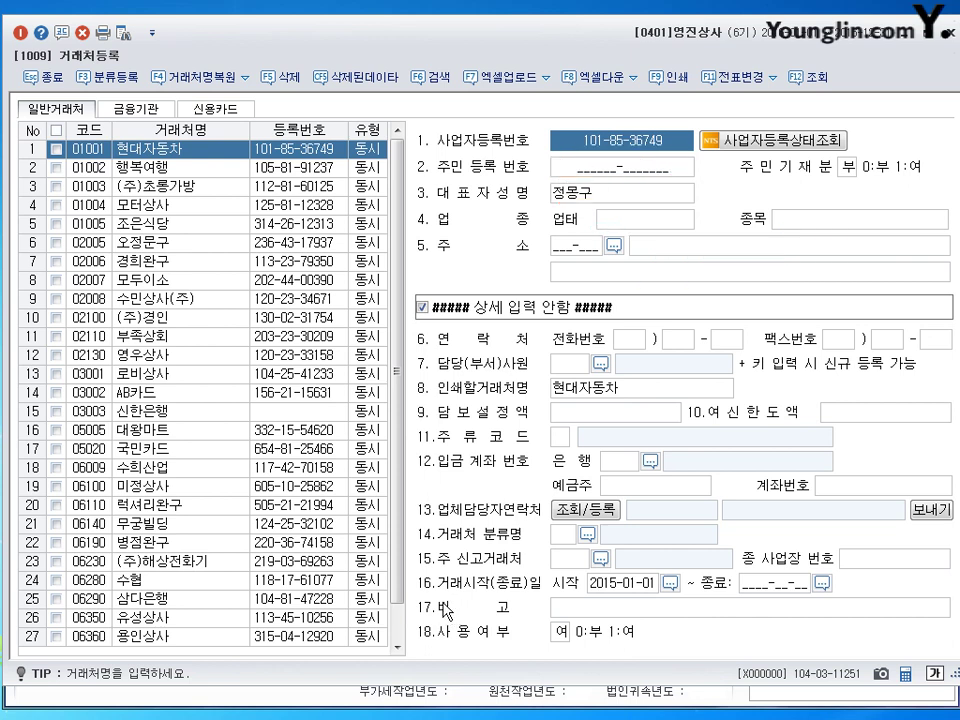
Step: Toggle between the 금융기관 and 신용카드 tabs, ending on the 금융기관 list
click(150, 114)
click(210, 110)
click(138, 110)
click(190, 111)
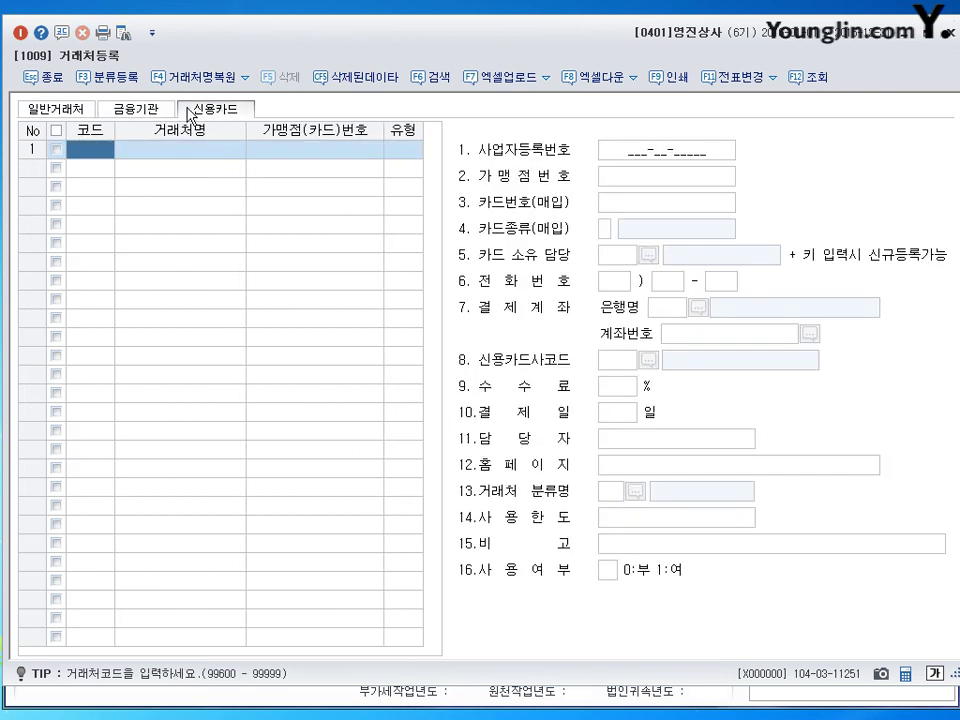
click(140, 117)
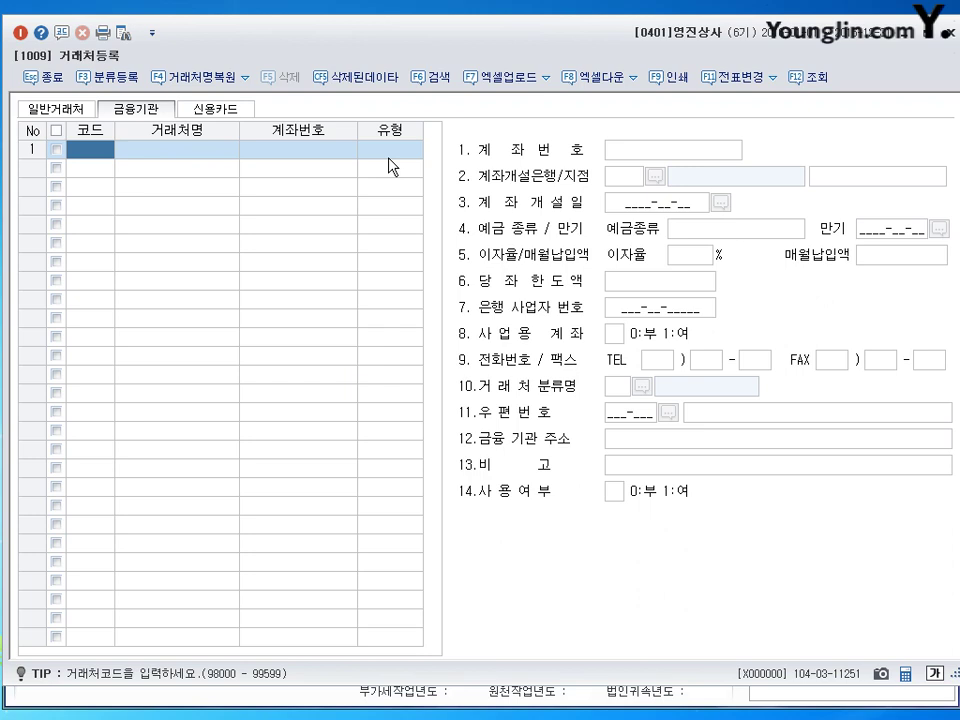
Step: Add 98000 신한은행 as a financial-institution partner with type 1:보통예금
text(98000)
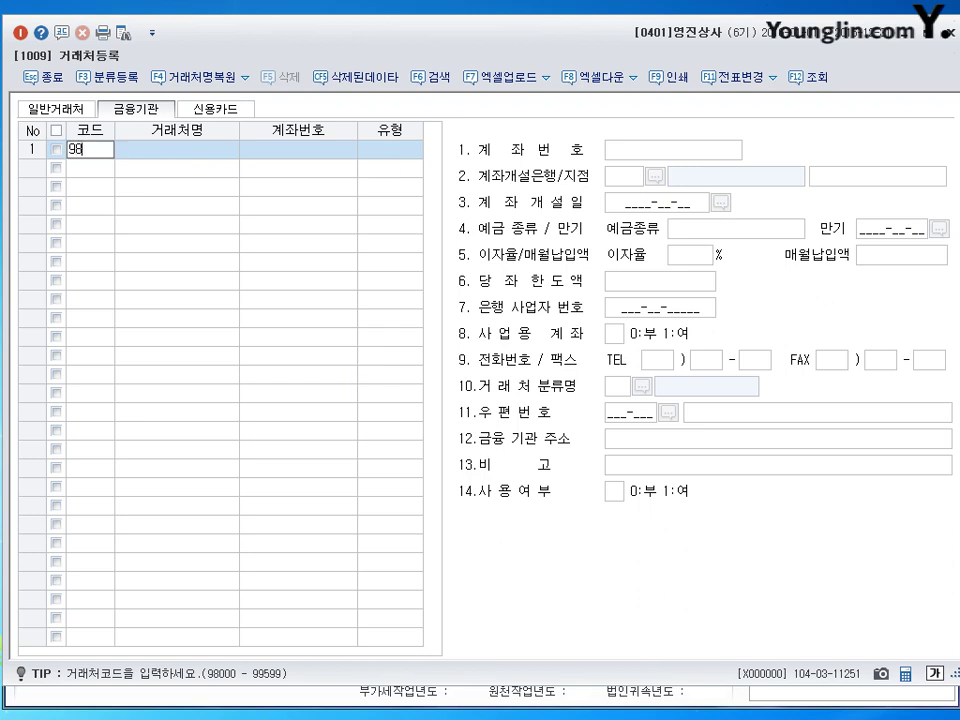
key(Return)
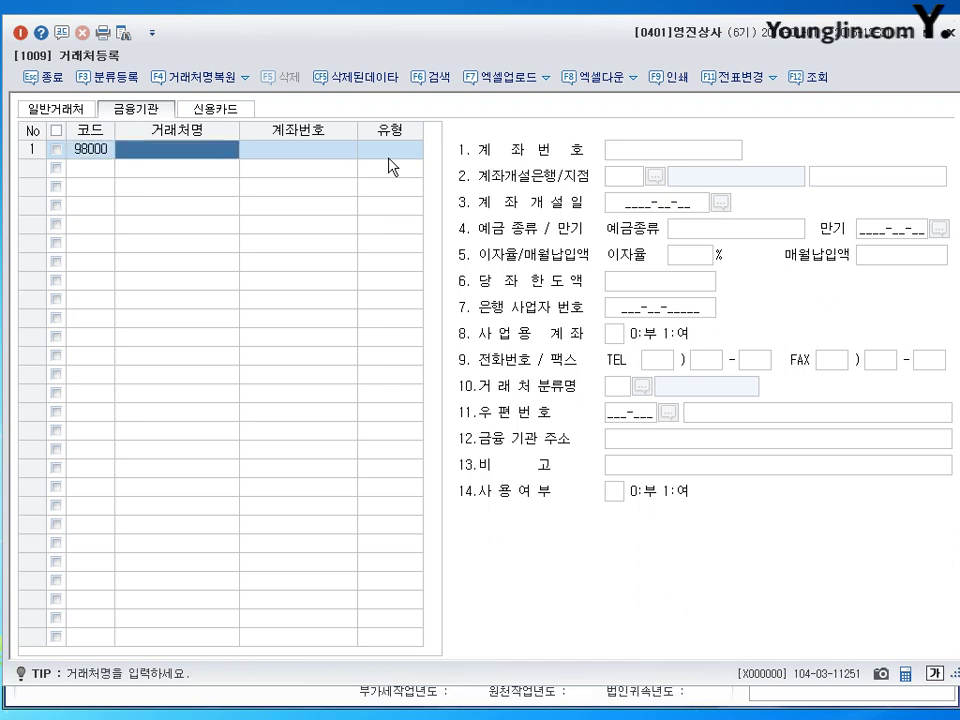
text(신한은ㅎ)
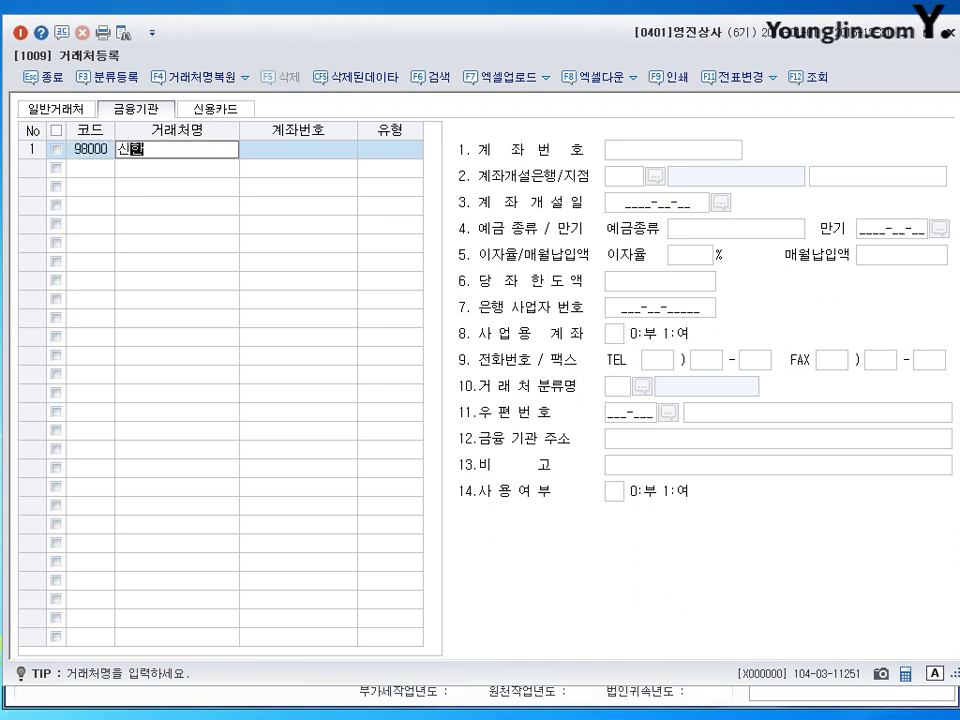
key(BackSpace)
text(행)
key(Return)
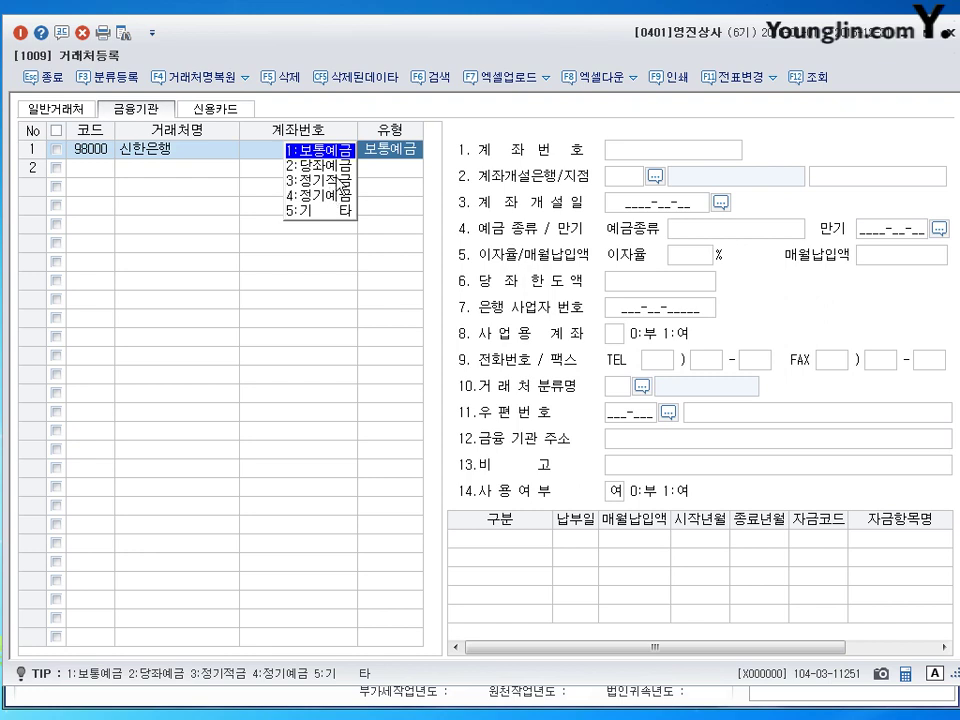
click(645, 150)
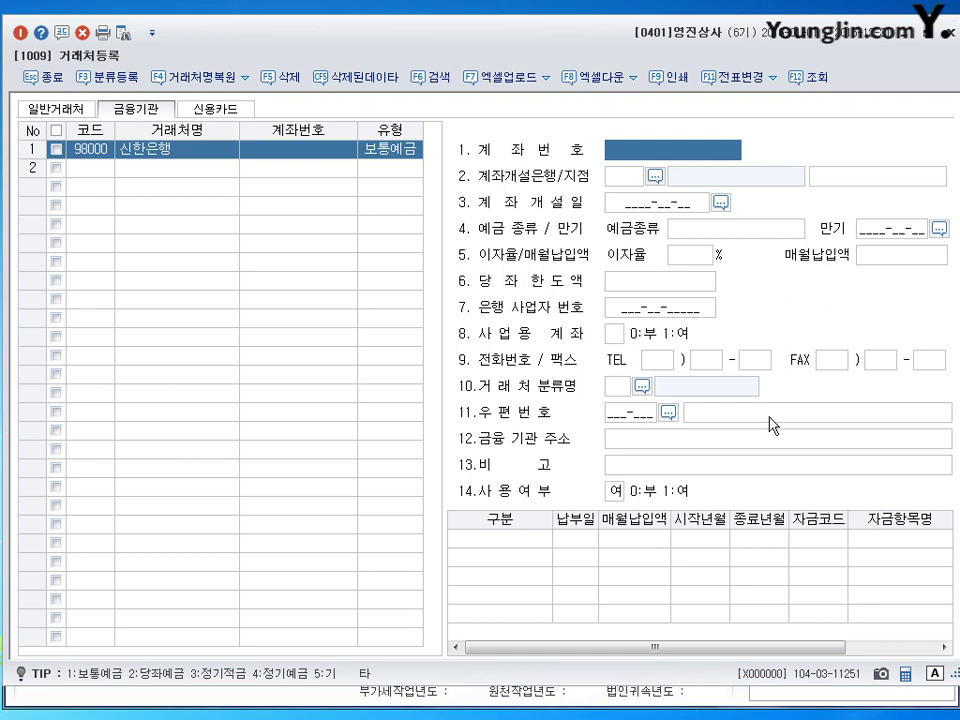
Step: On the 신용카드 tab, enter card partner code 99600 with name 신한카드
click(214, 108)
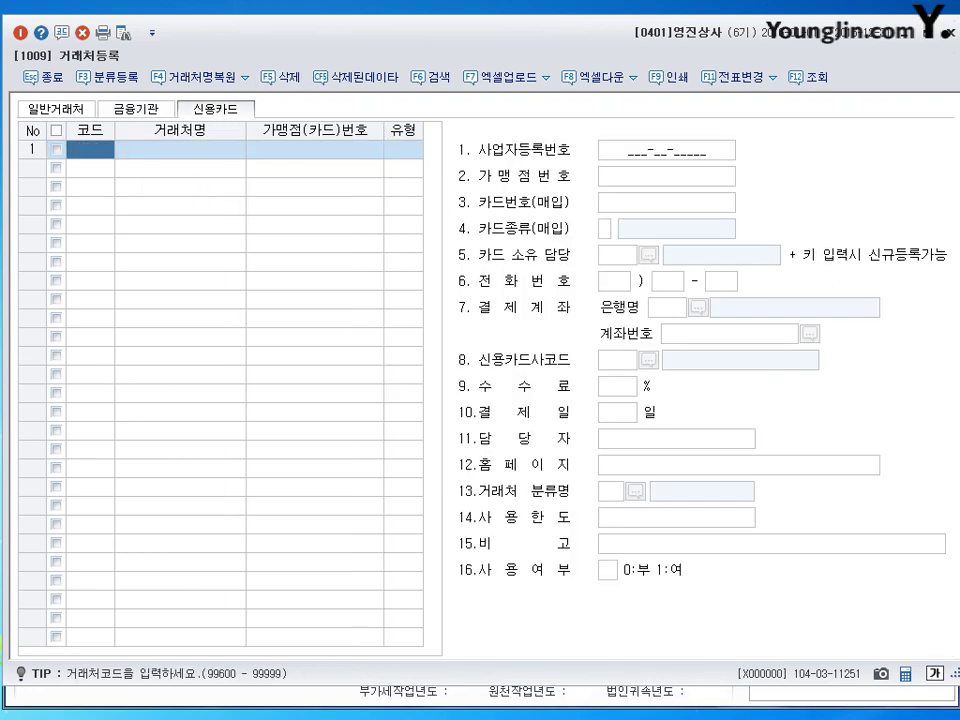
text(99600)
key(Return)
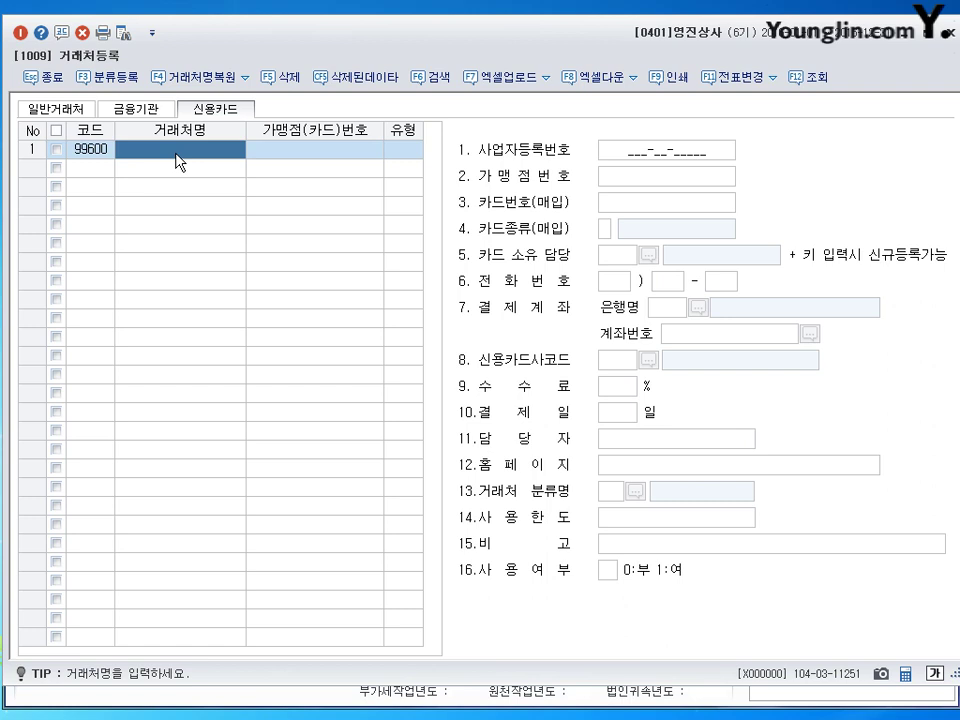
text(신한카드)
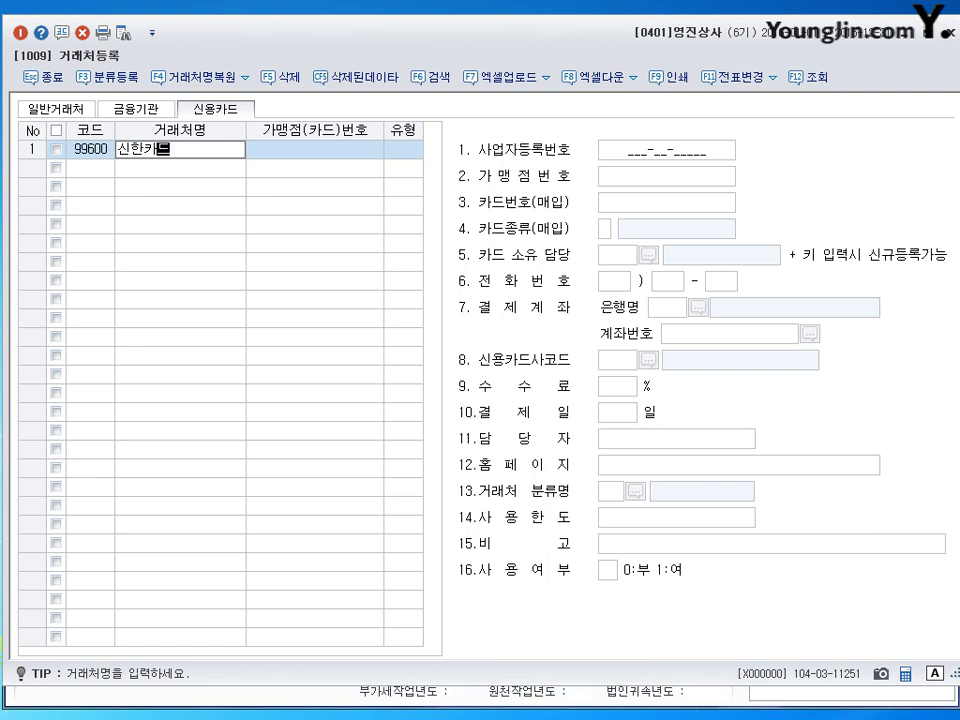
key(Return)
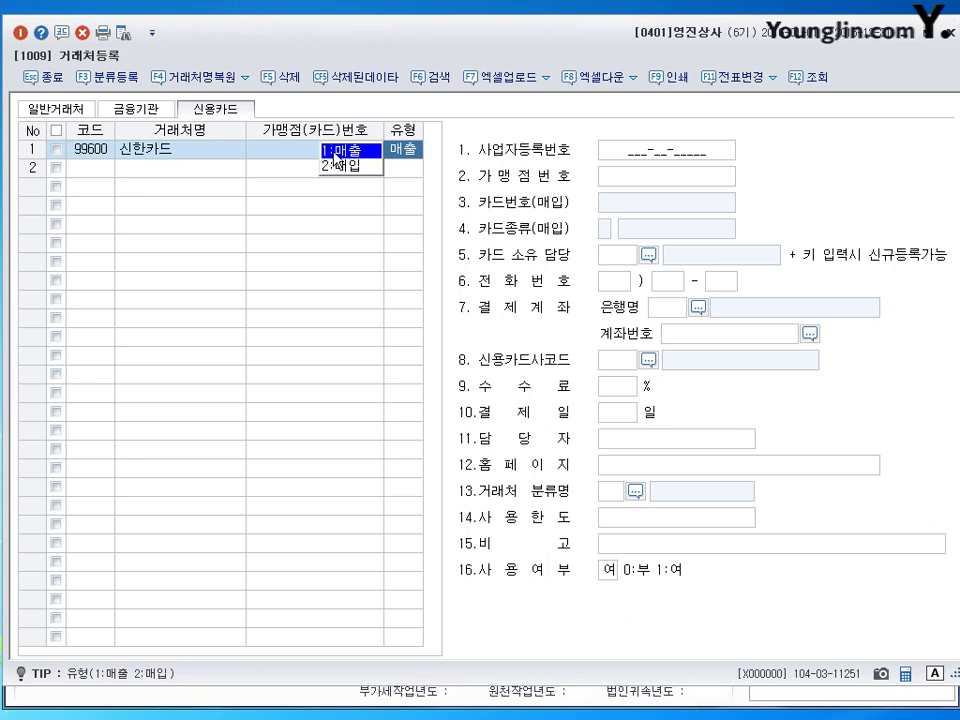
Step: Settle 신한카드's type on 1:매출, then return to the 금융기관 list
click(641, 187)
click(407, 148)
click(352, 167)
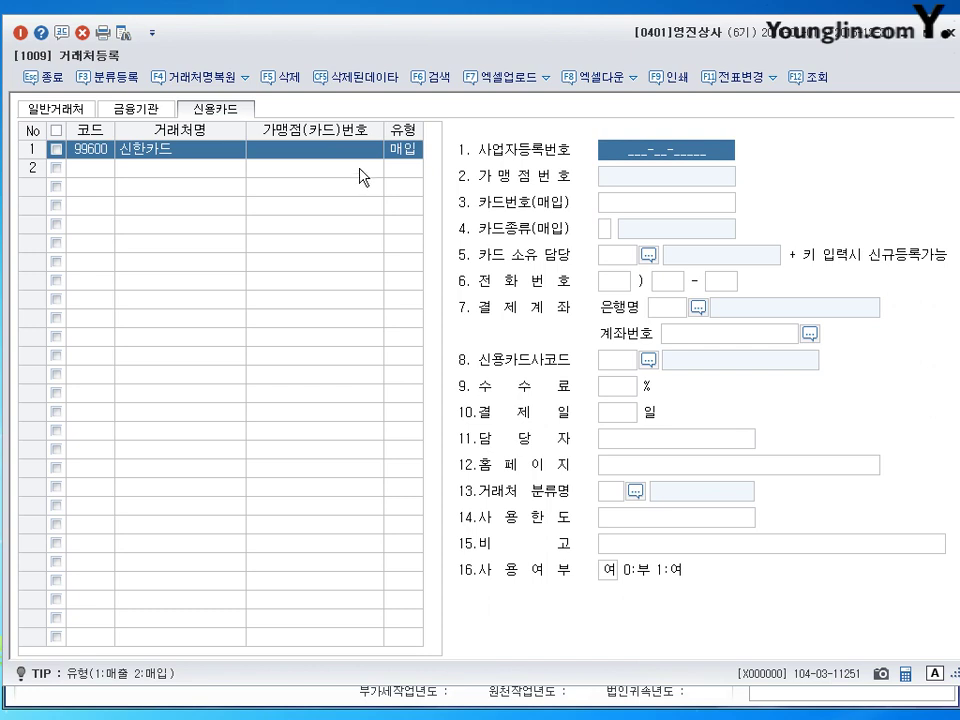
click(617, 203)
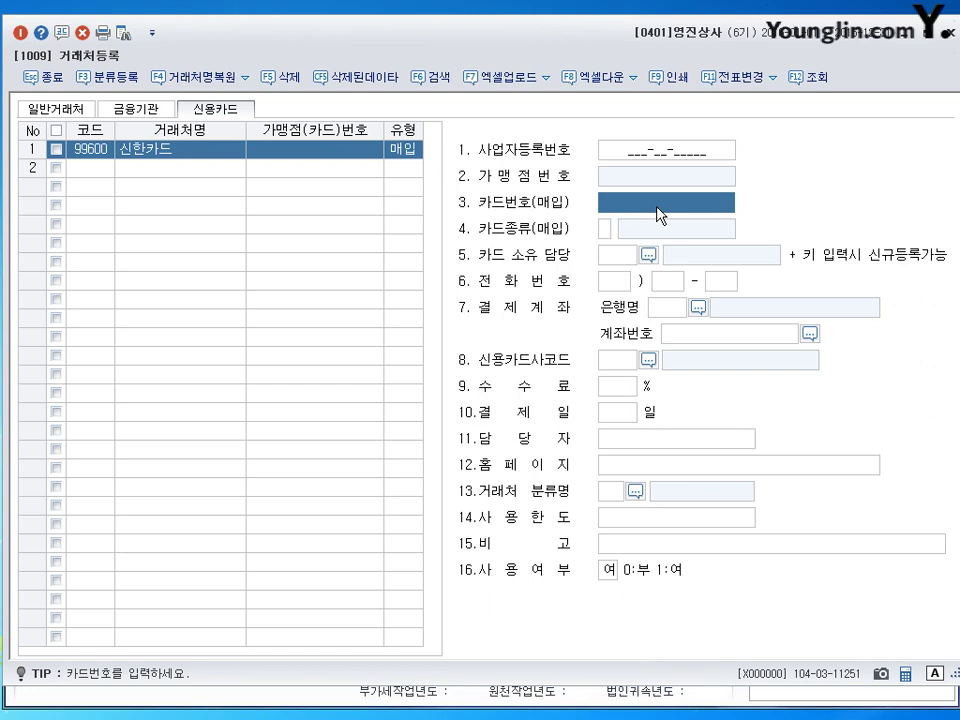
click(396, 152)
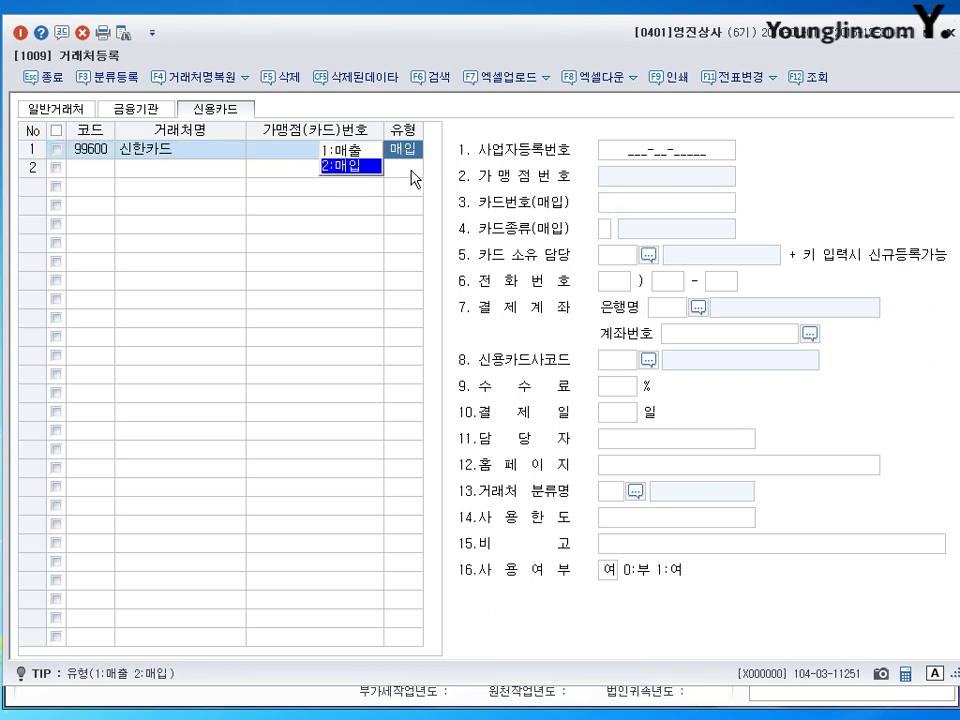
click(345, 150)
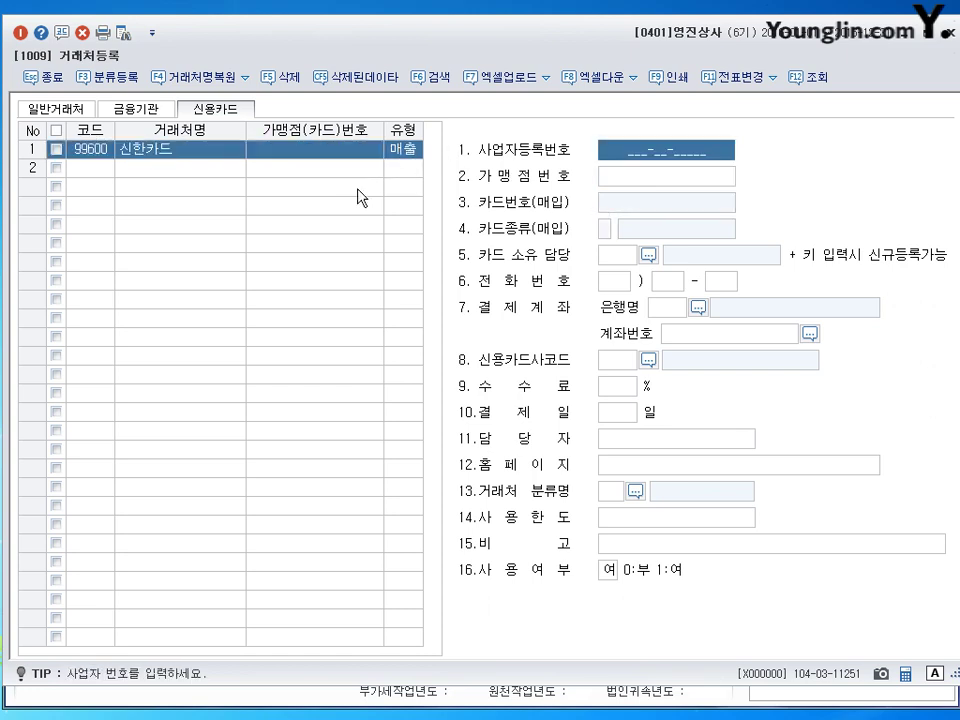
click(400, 150)
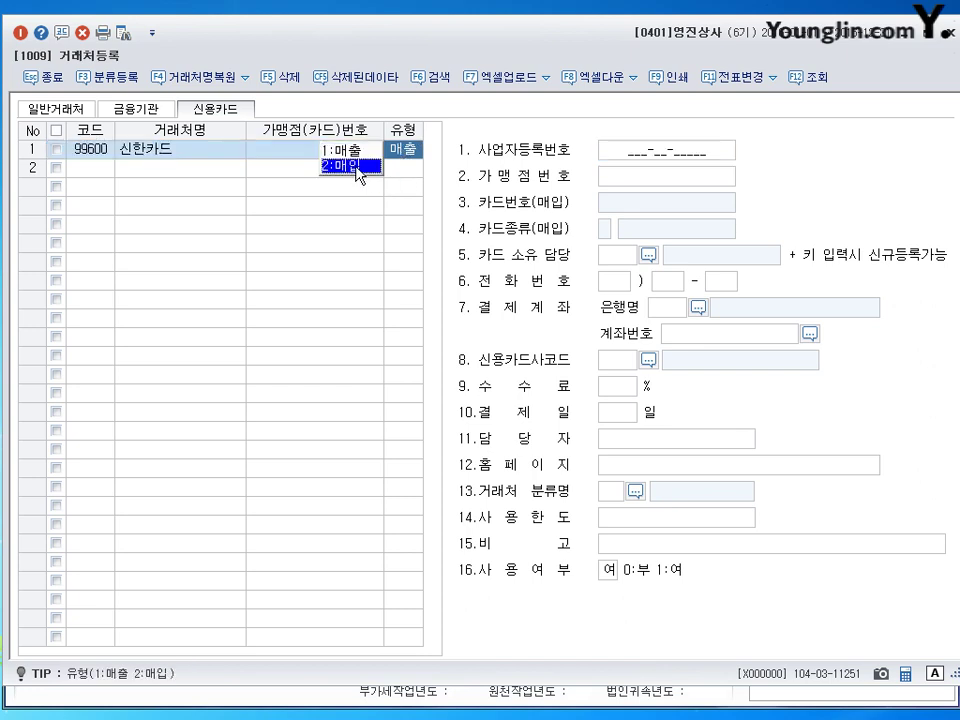
click(357, 167)
click(400, 154)
click(370, 152)
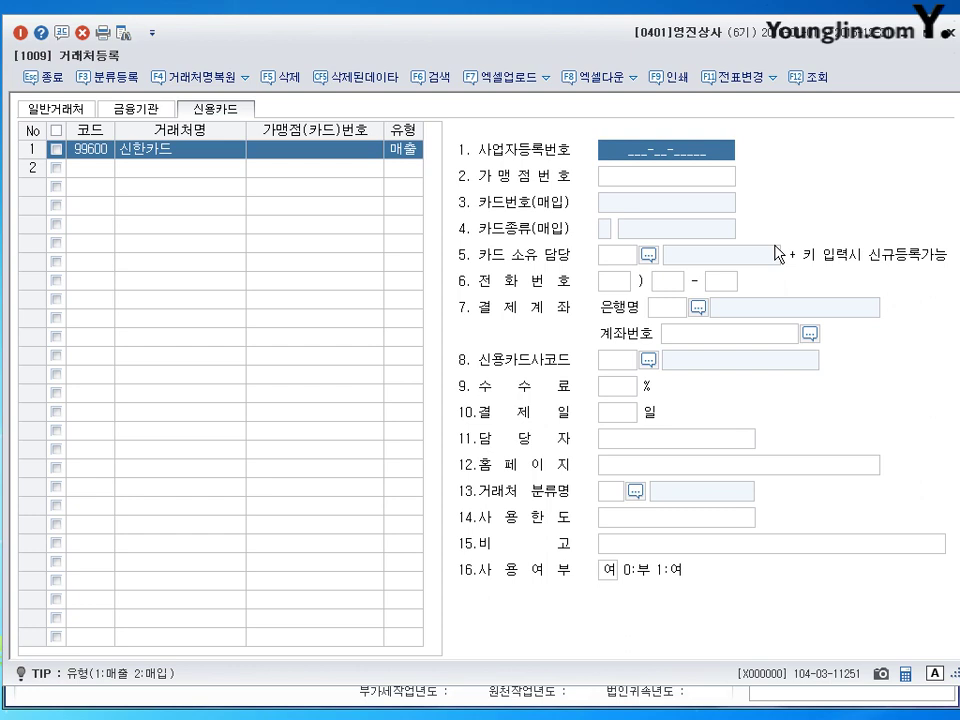
click(142, 108)
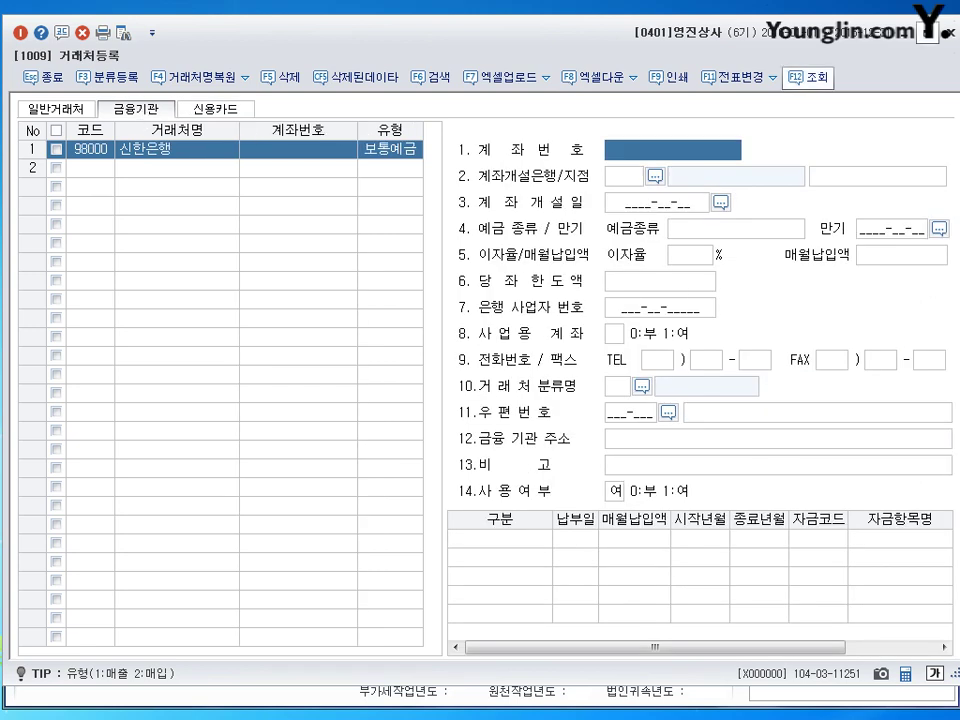
Step: Close 거래처등록 and reopen it from the 기초정보등록 main menu
click(941, 36)
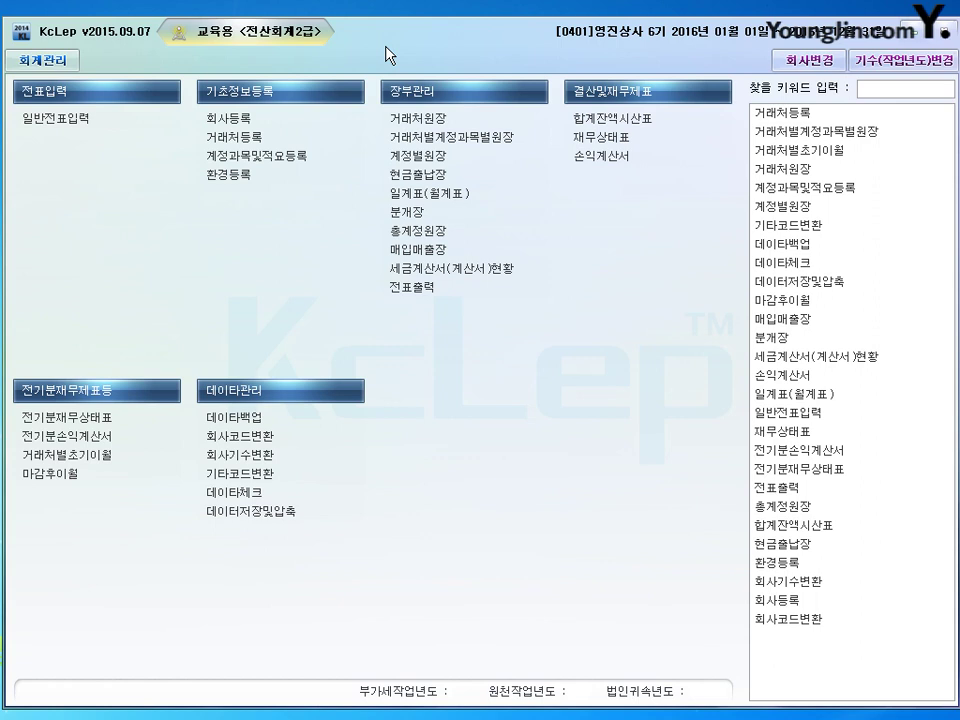
click(240, 137)
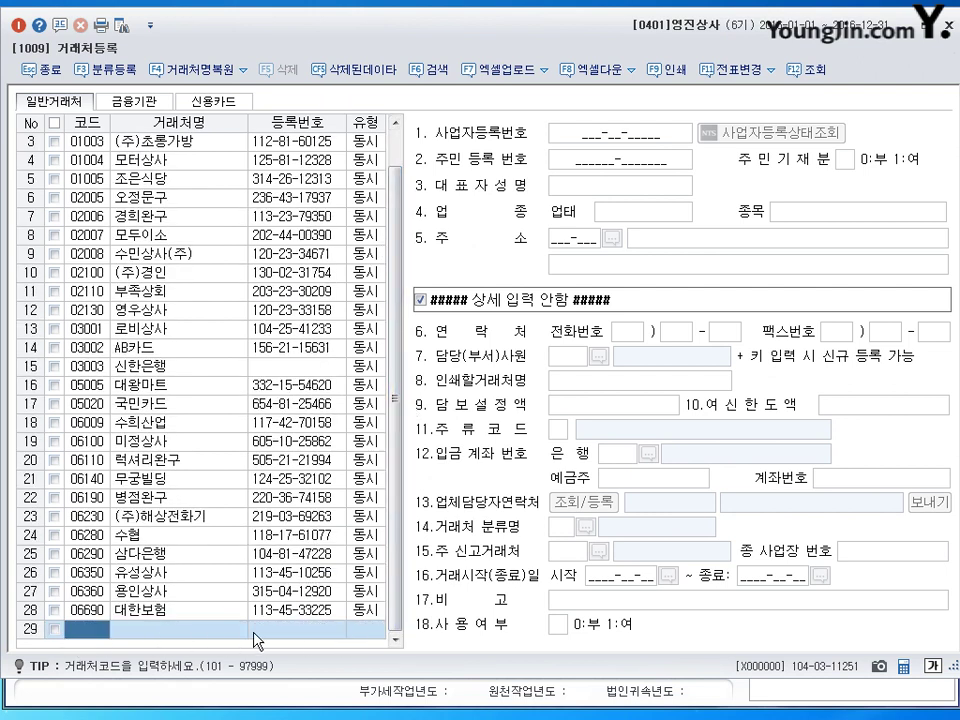
Step: In row 29, enter partner code 00201 with name 인성상사
text(2011)
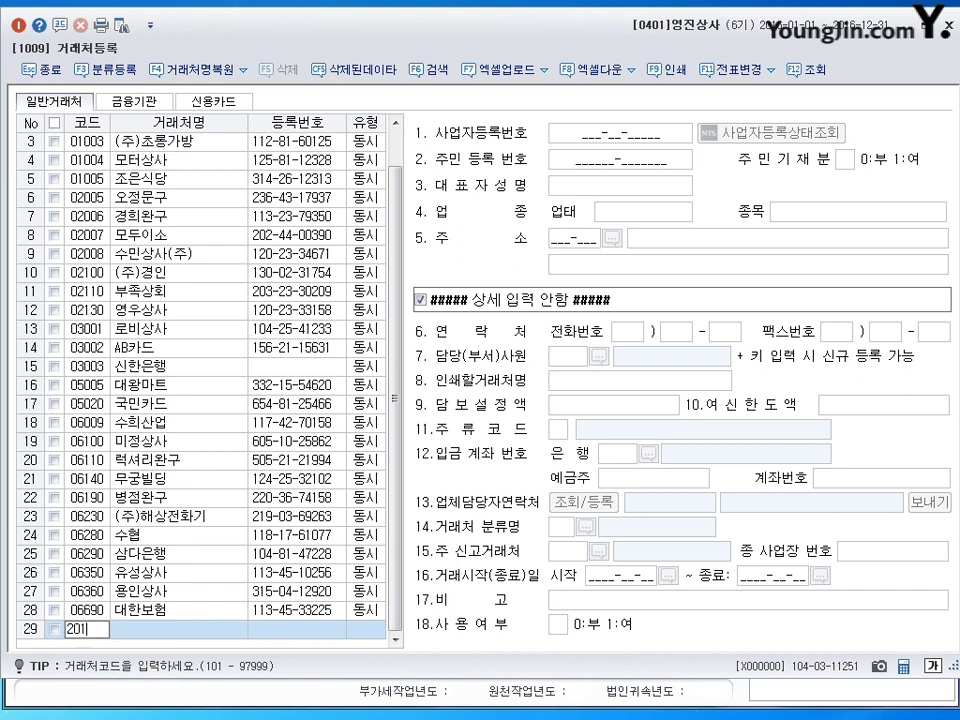
key(Return)
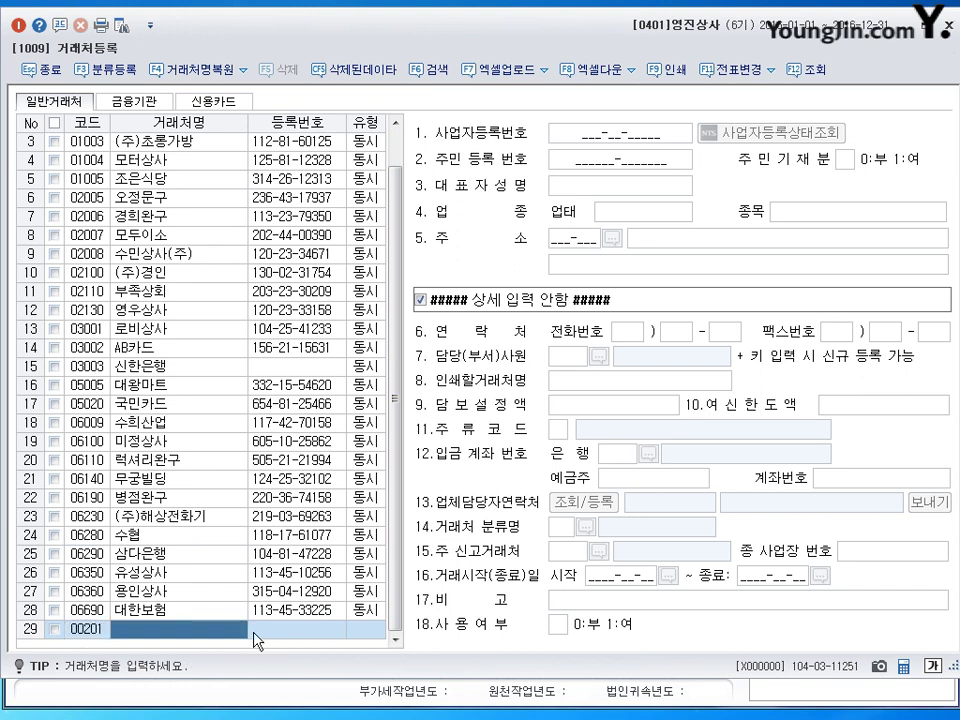
text(수ㄴ)
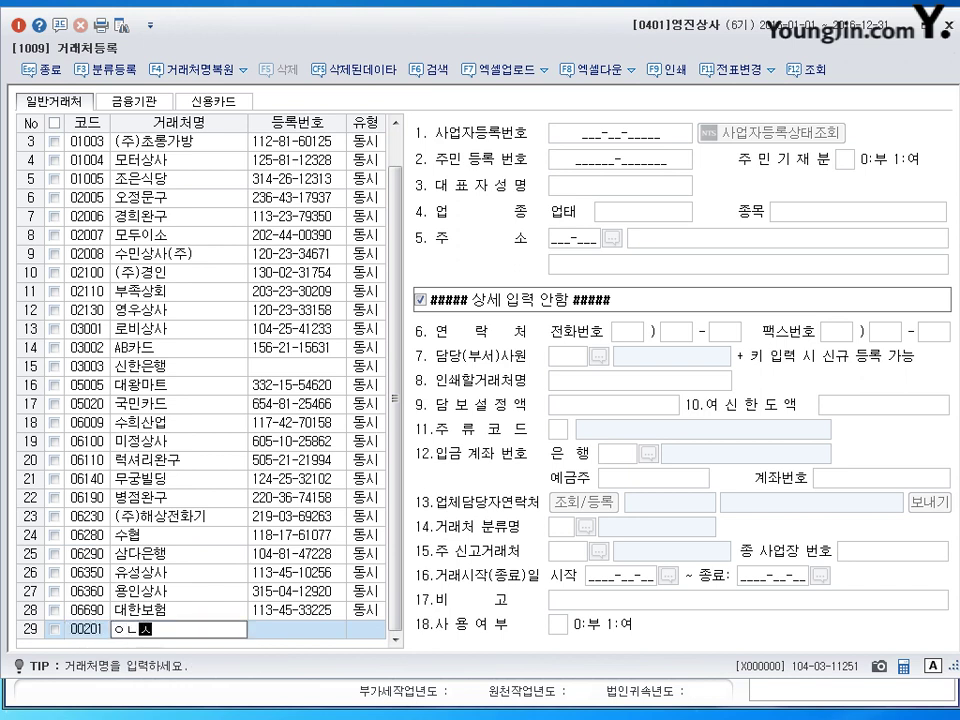
key(BackSpace)
key(BackSpace)
key(BackSpace)
text(인성상사)
key(Return)
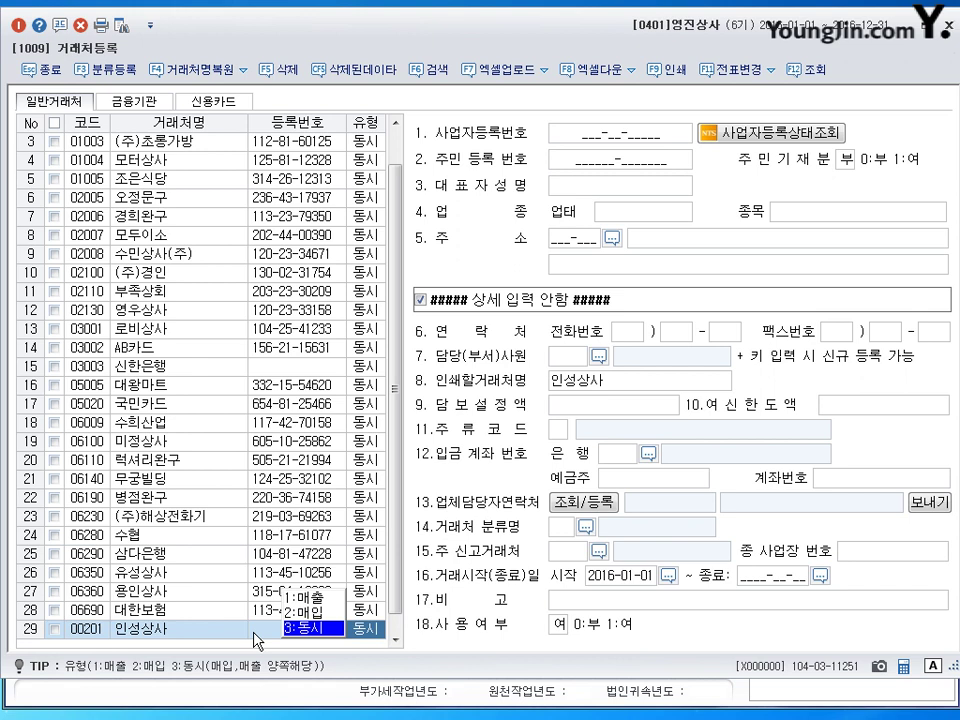
Step: Set 인성상사's partner type to 3:동시
key(Return)
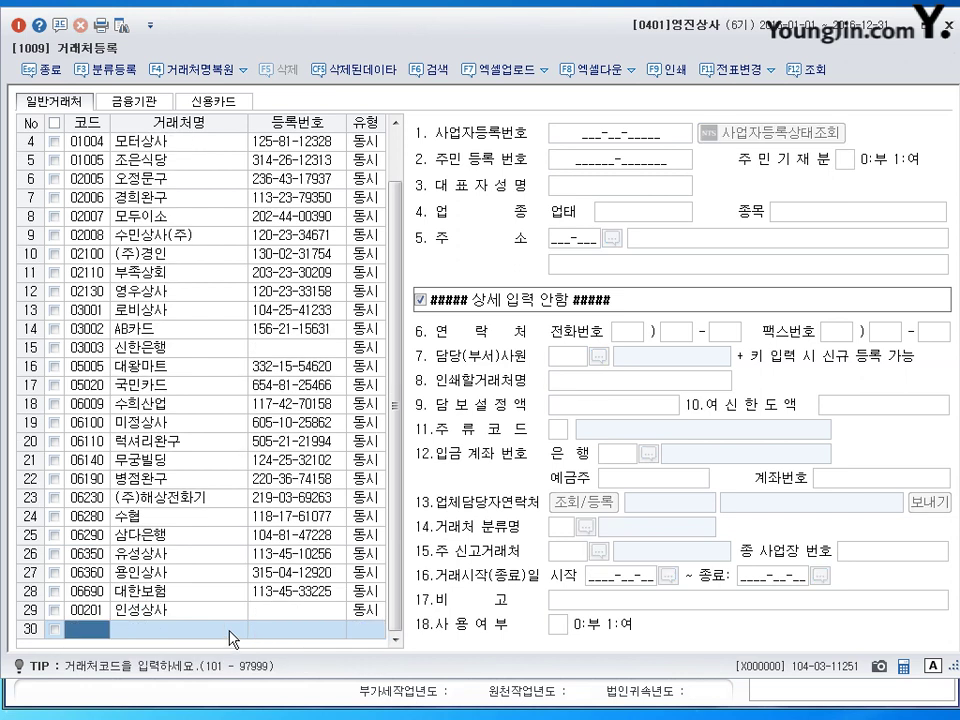
click(180, 612)
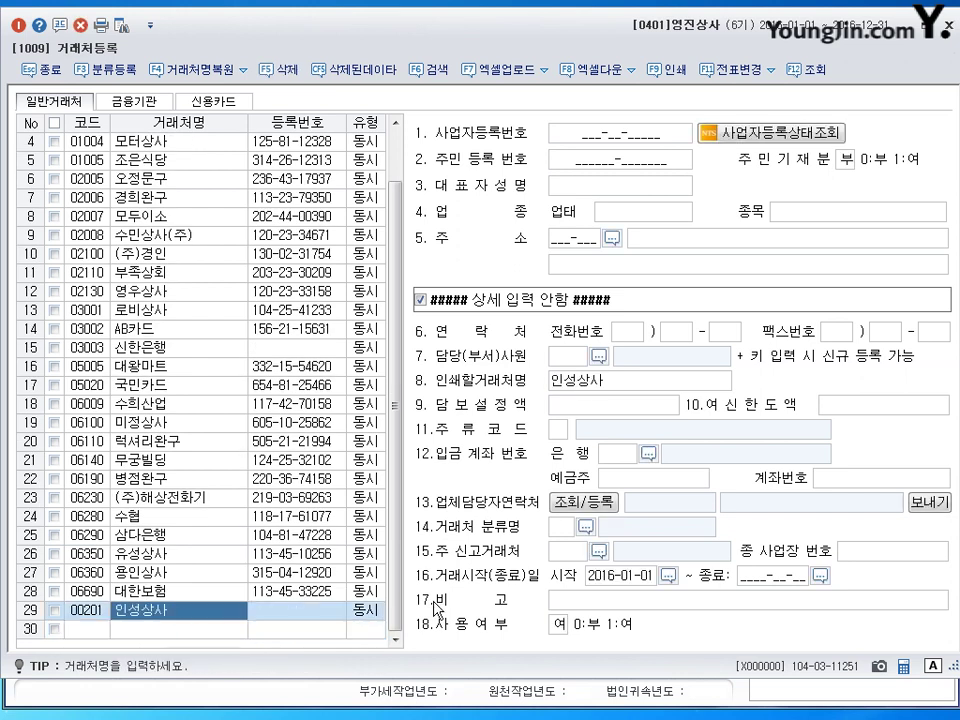
click(368, 612)
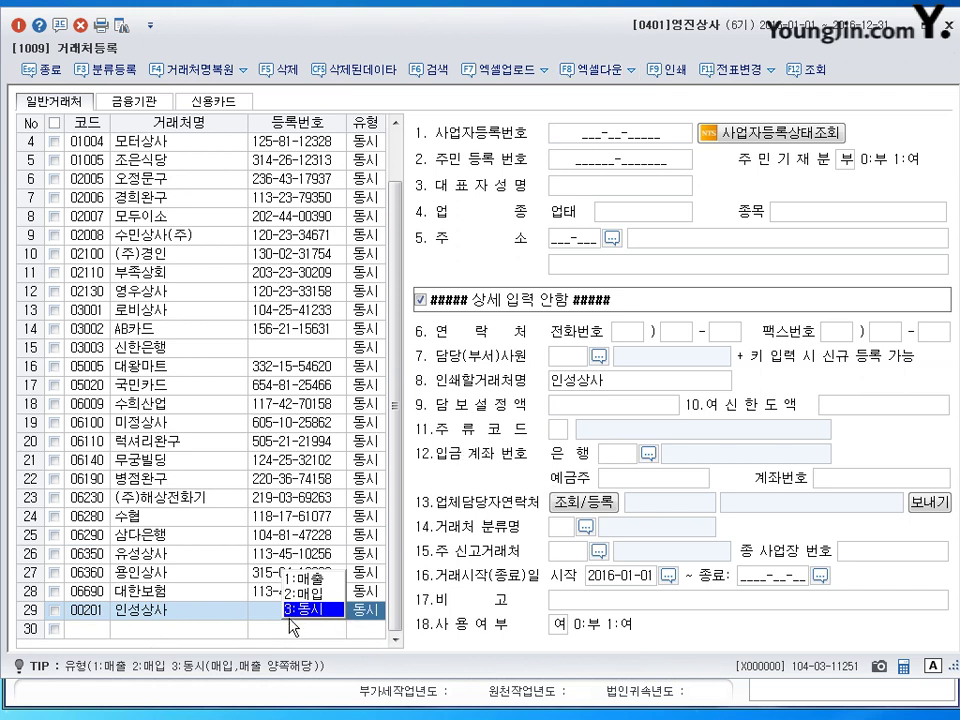
key(Return)
click(290, 619)
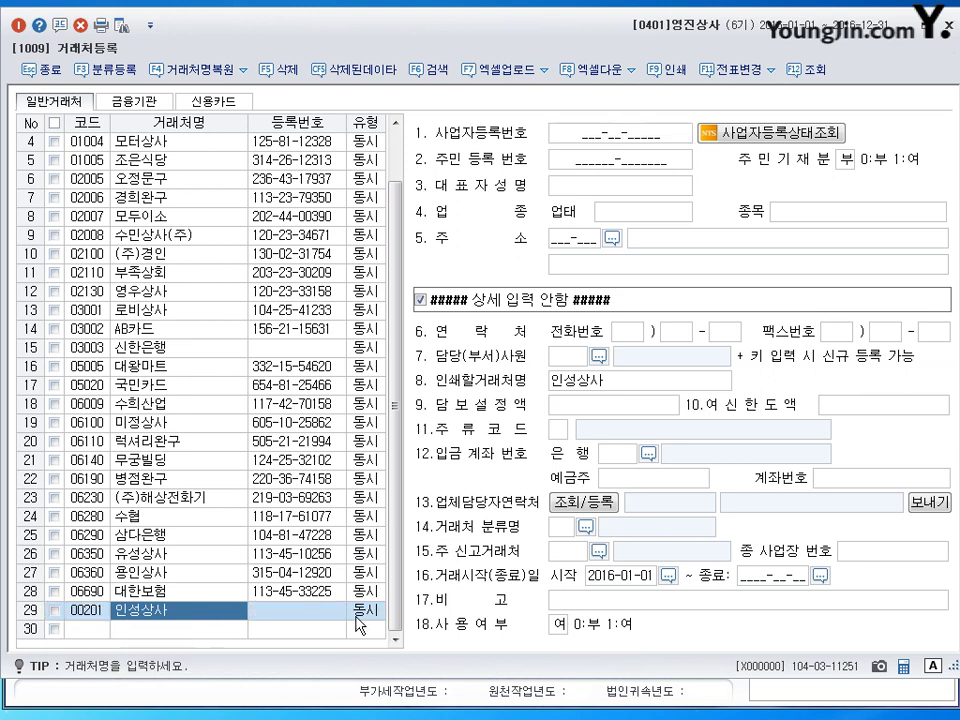
click(364, 613)
click(300, 610)
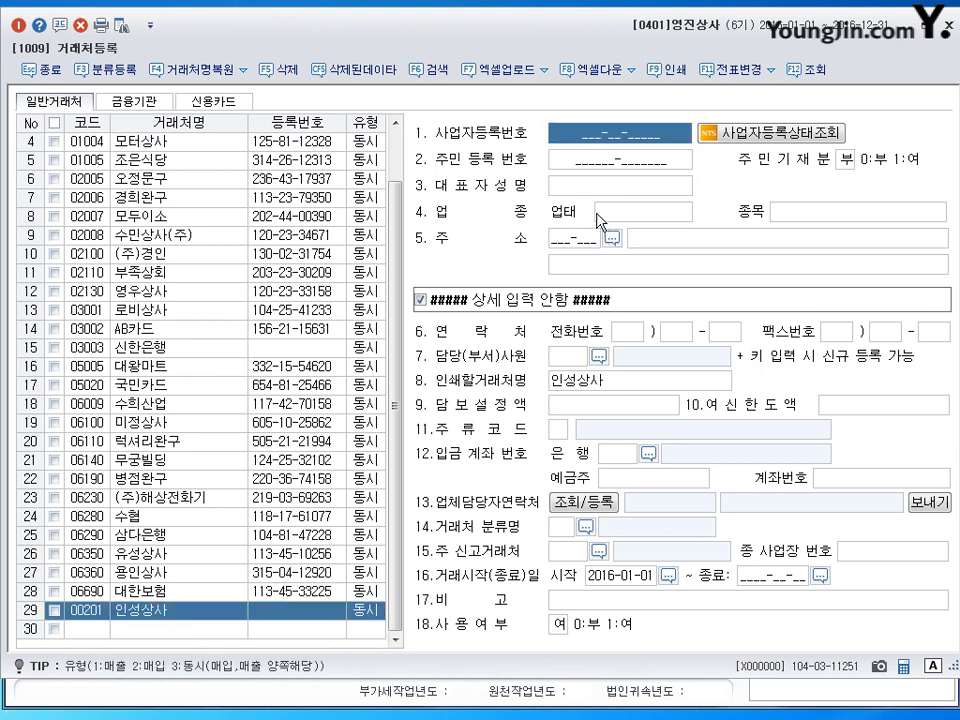
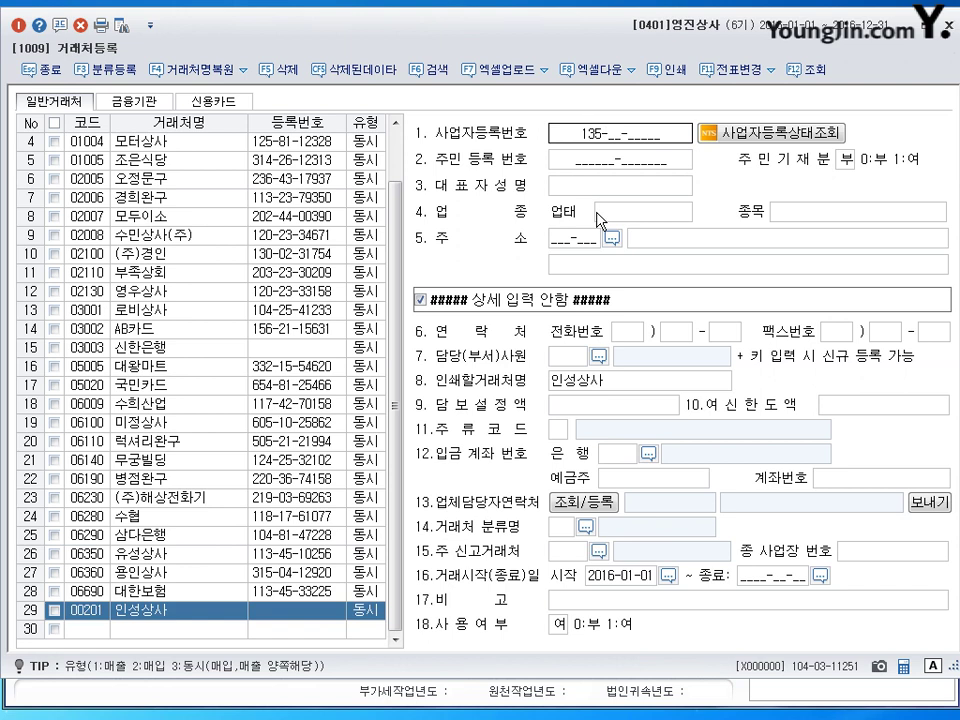
Step: Enter 인성상사's registration number, representative's name, business type 도매 and item 전자
key(Return)
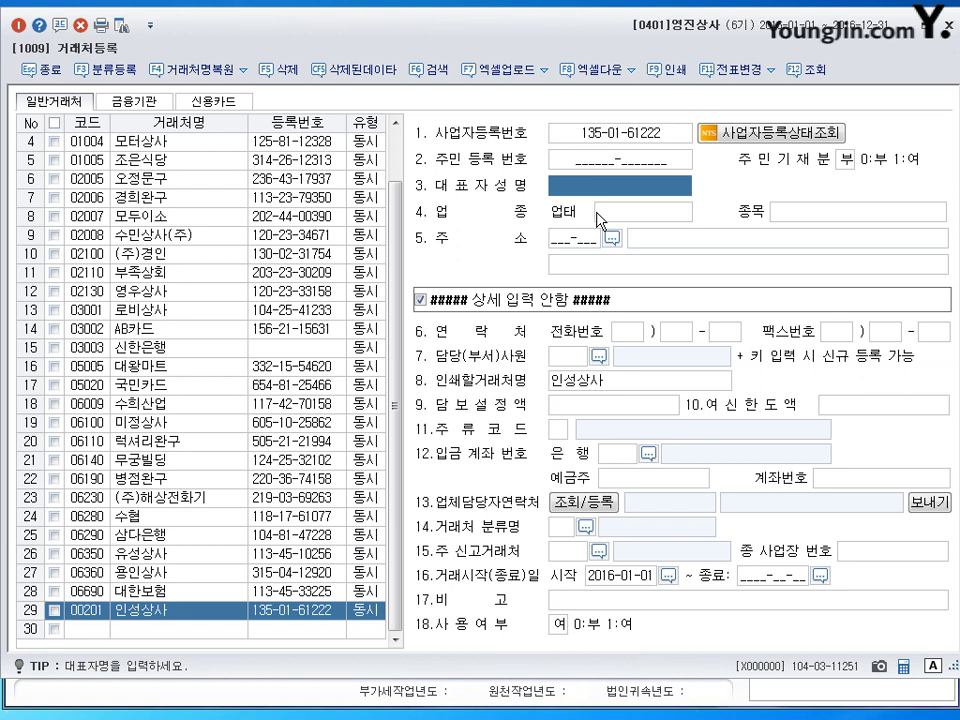
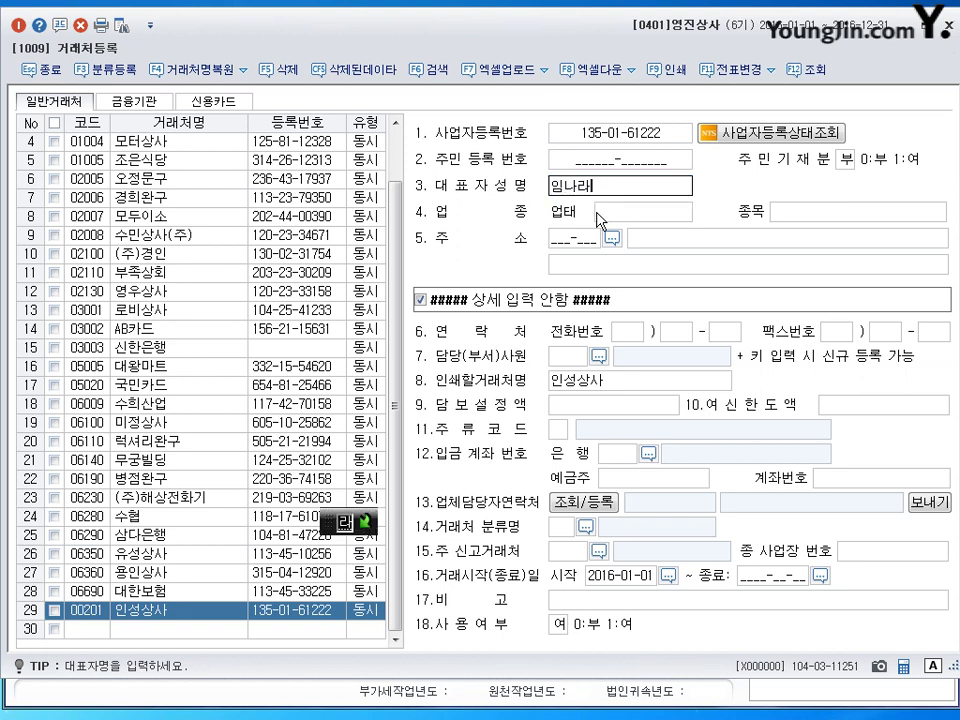
key(Return)
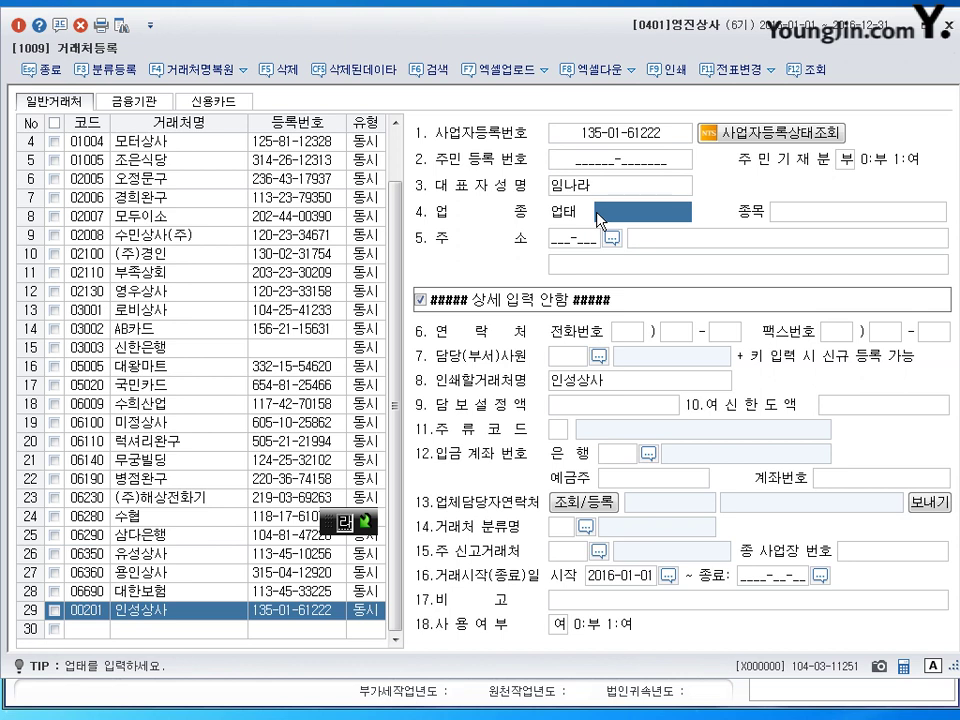
text(도매)
key(Return)
text(전자)
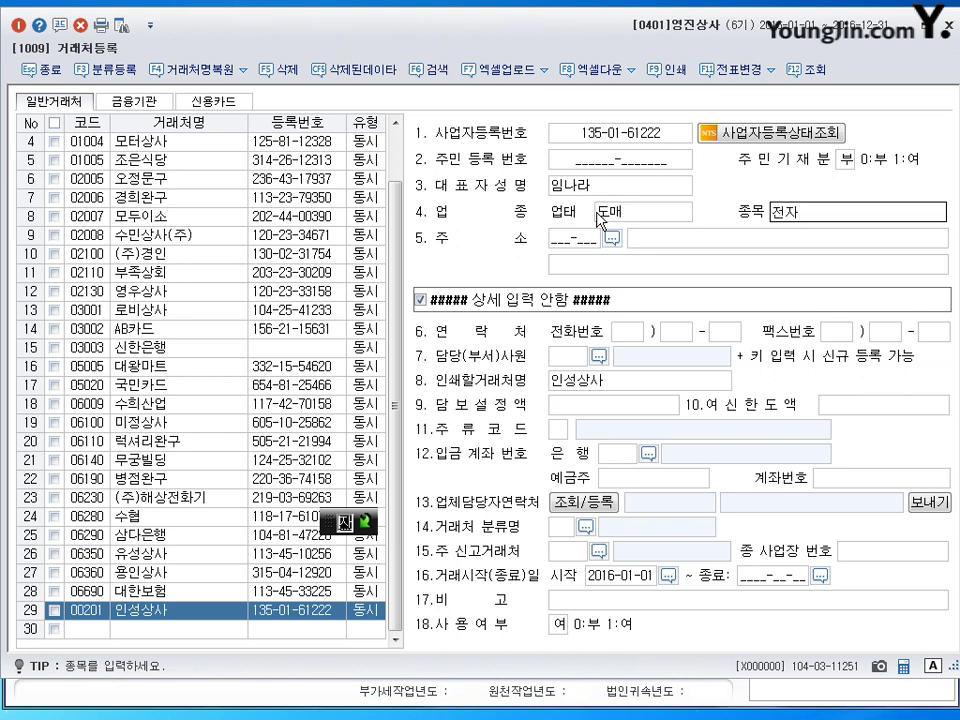
key(Return)
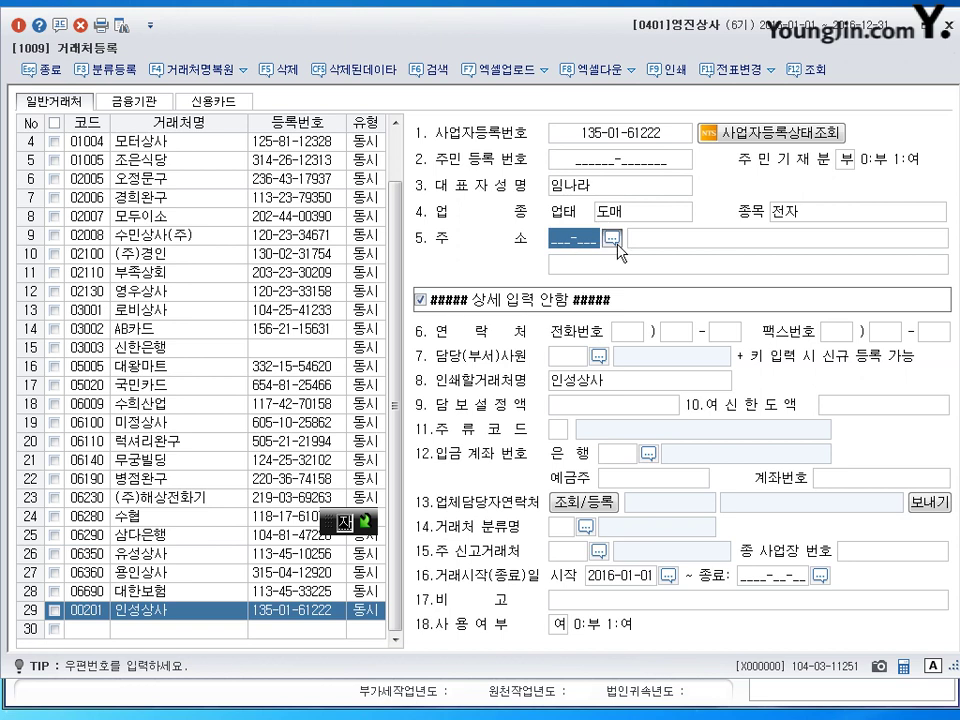
click(614, 240)
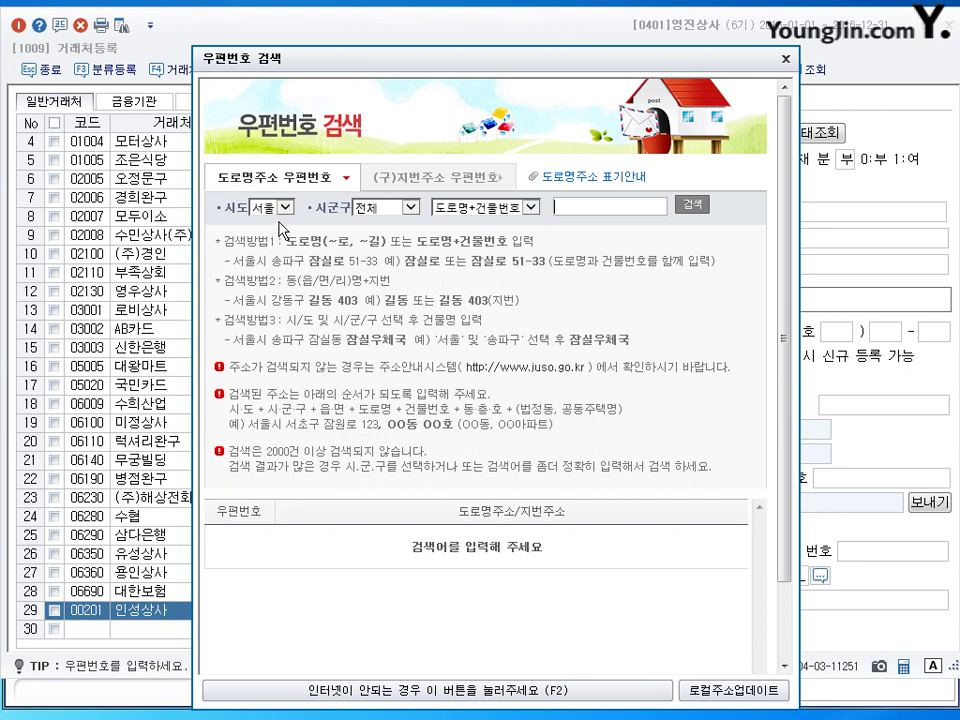
click(409, 207)
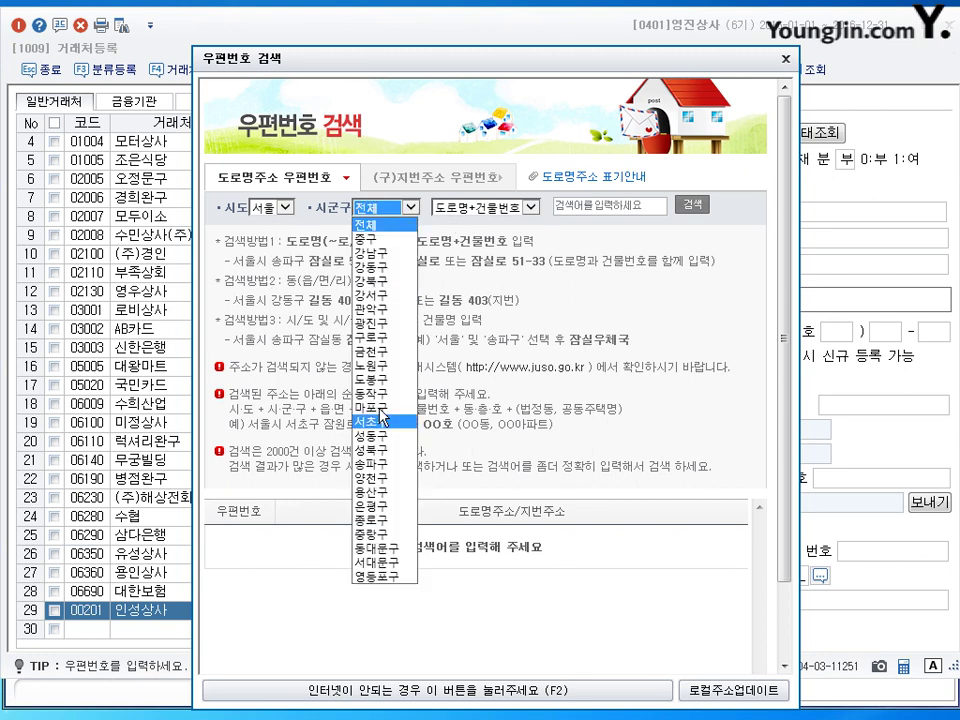
click(383, 421)
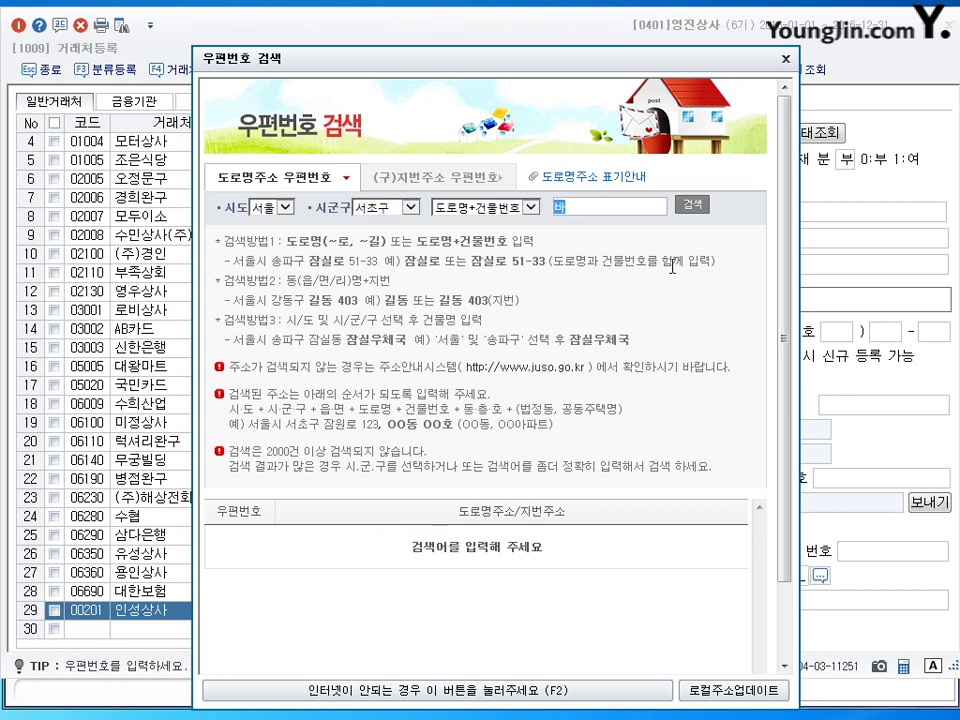
click(692, 205)
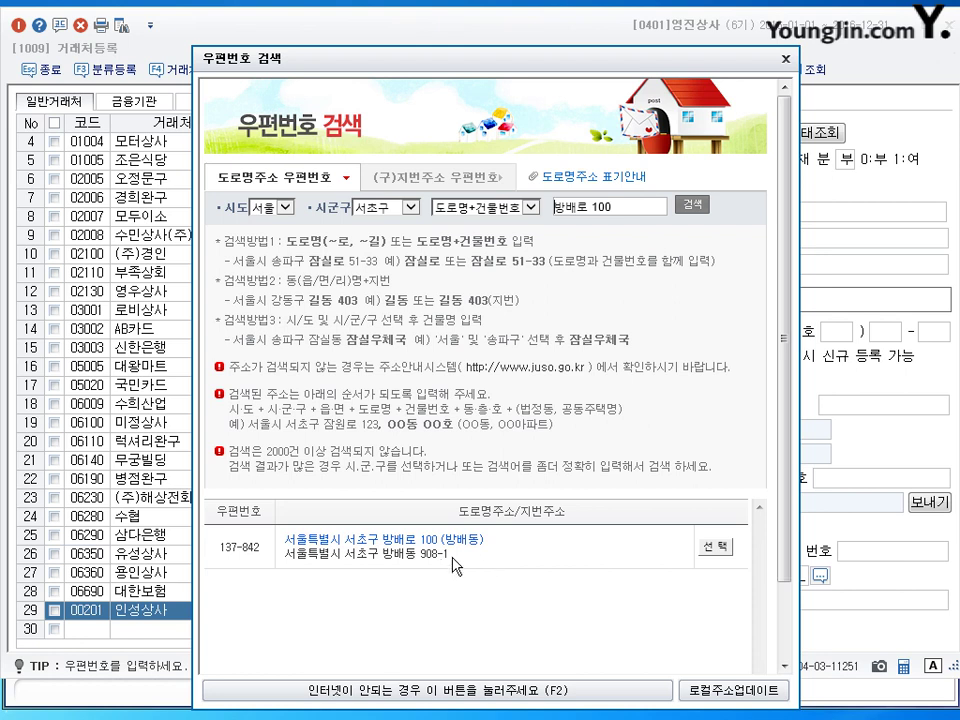
click(716, 547)
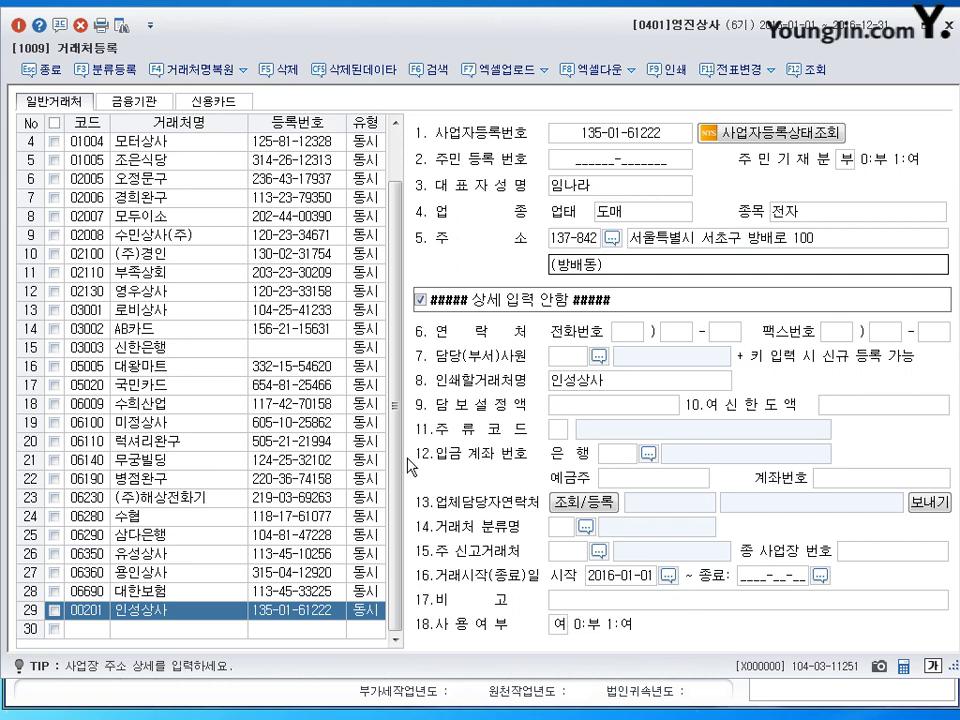
key(Return)
key(Return)
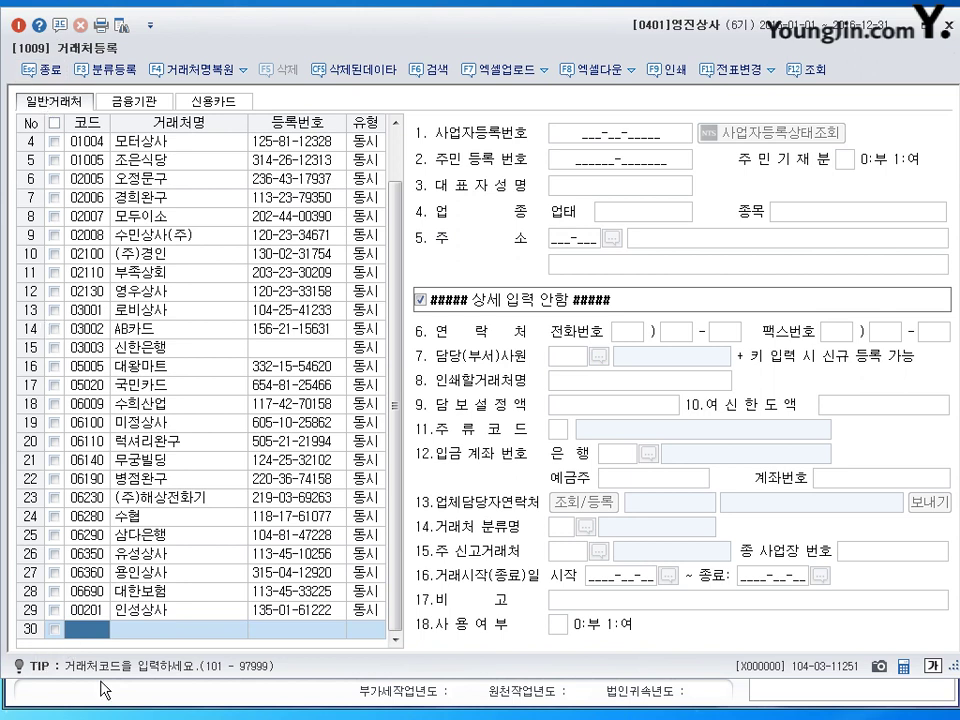
text(202)
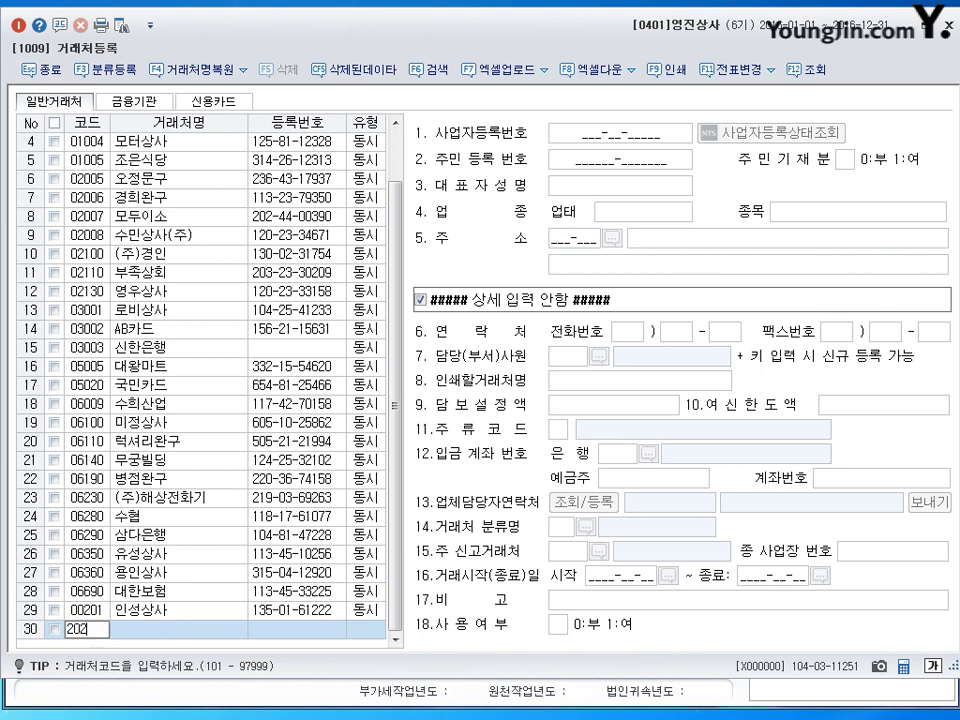
key(Return)
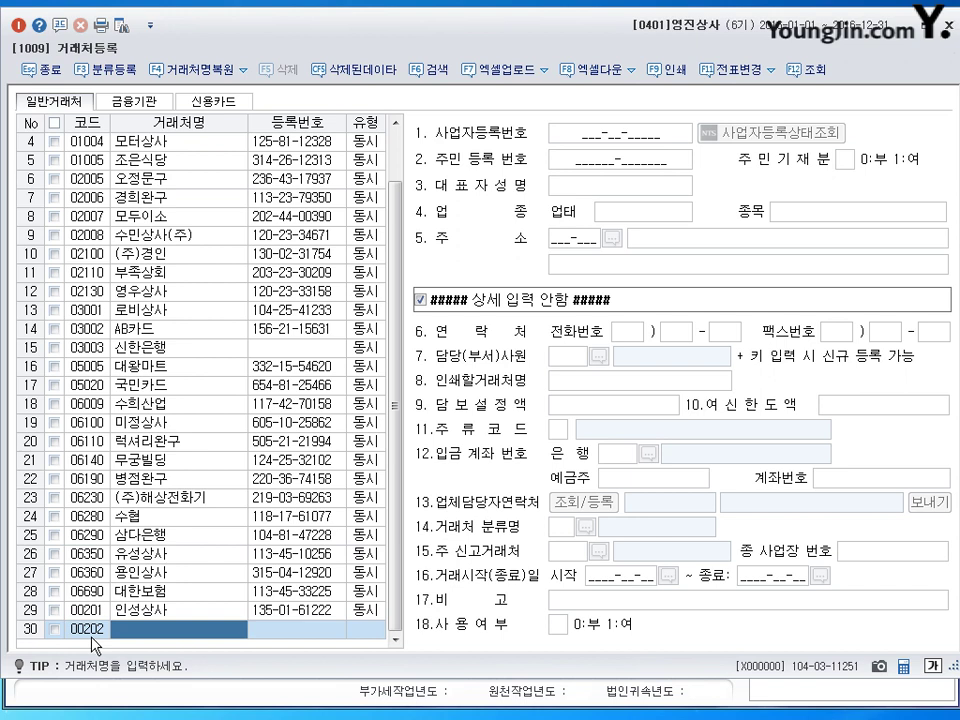
Step: Name the new partner 신구, keep type 동시, and enter its business registration number
text(신구)
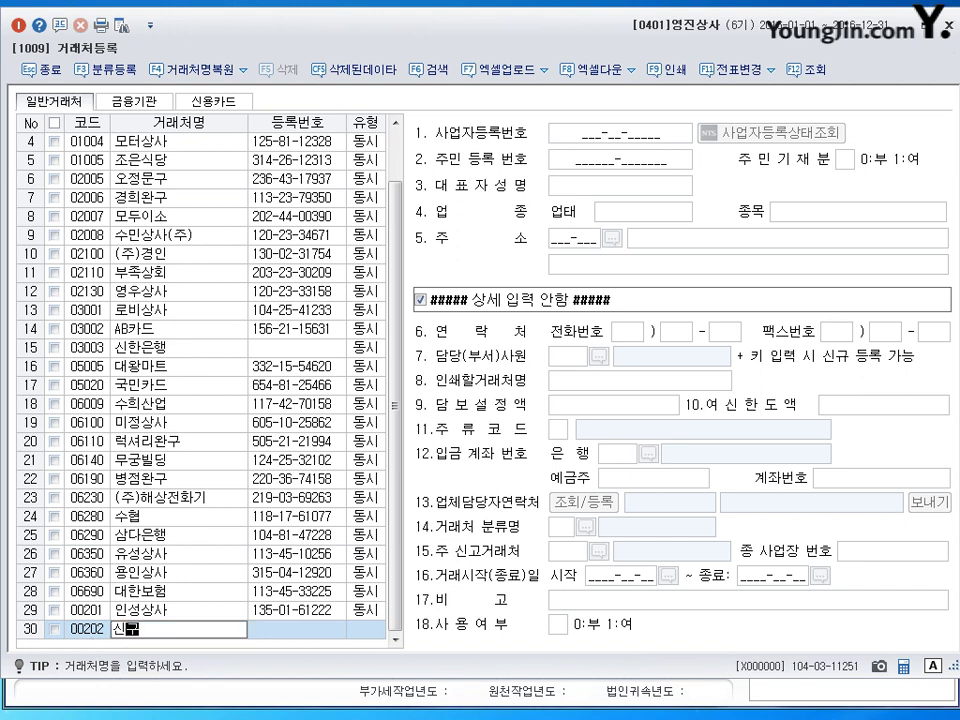
key(Return)
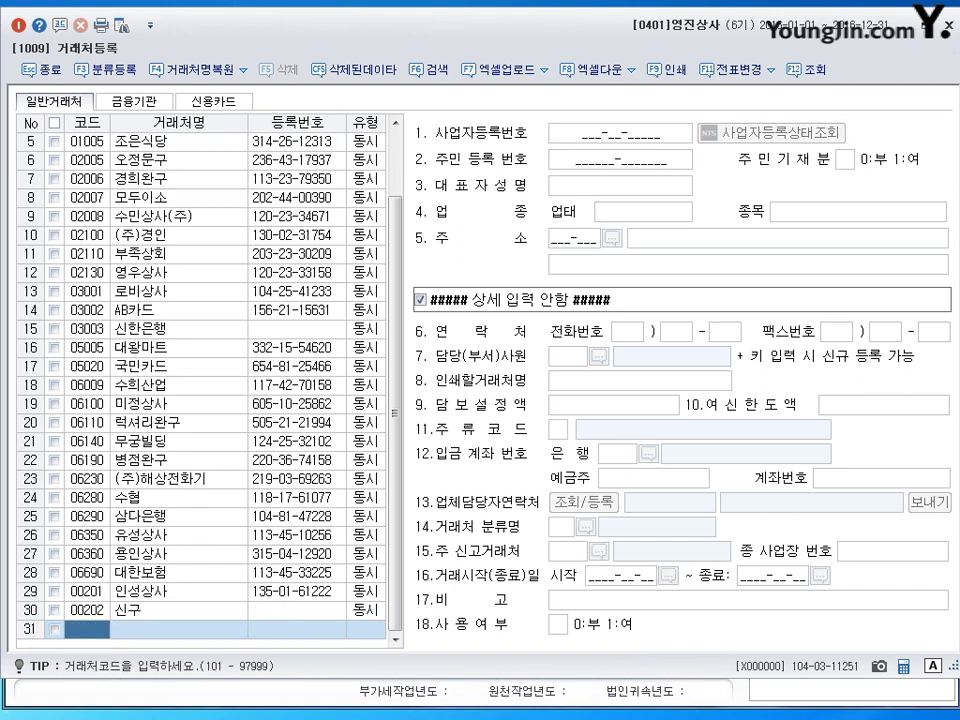
click(365, 609)
key(Return)
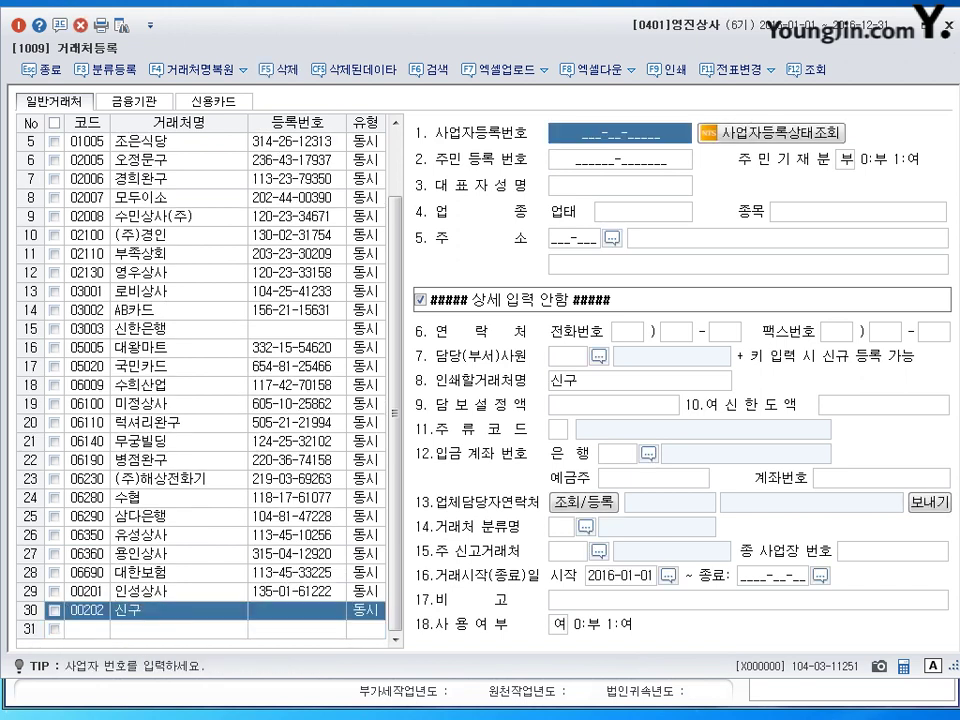
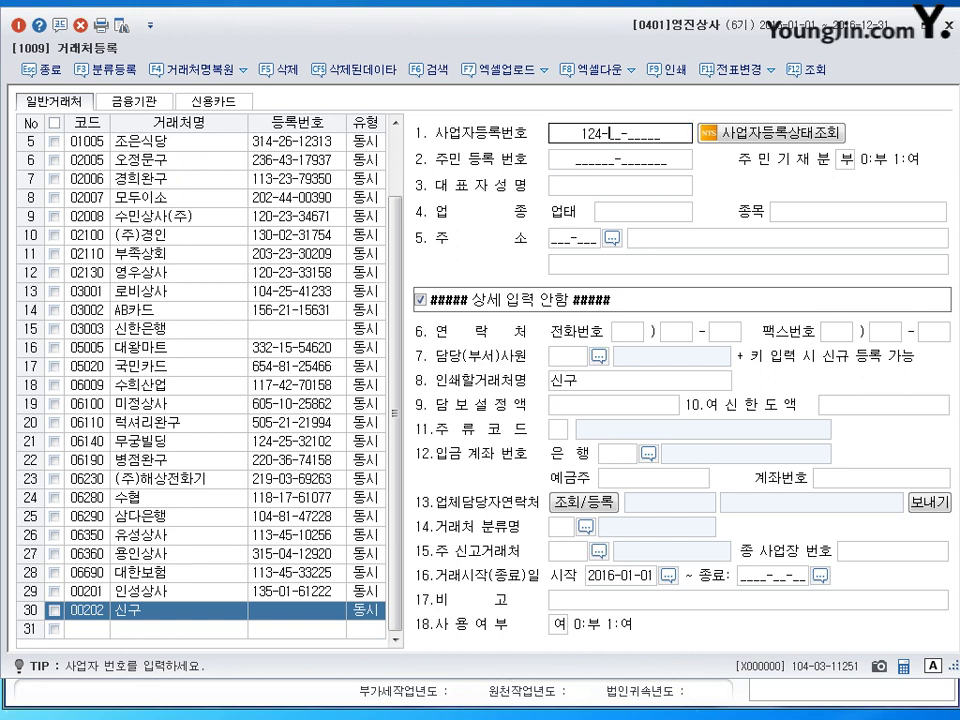
key(Return)
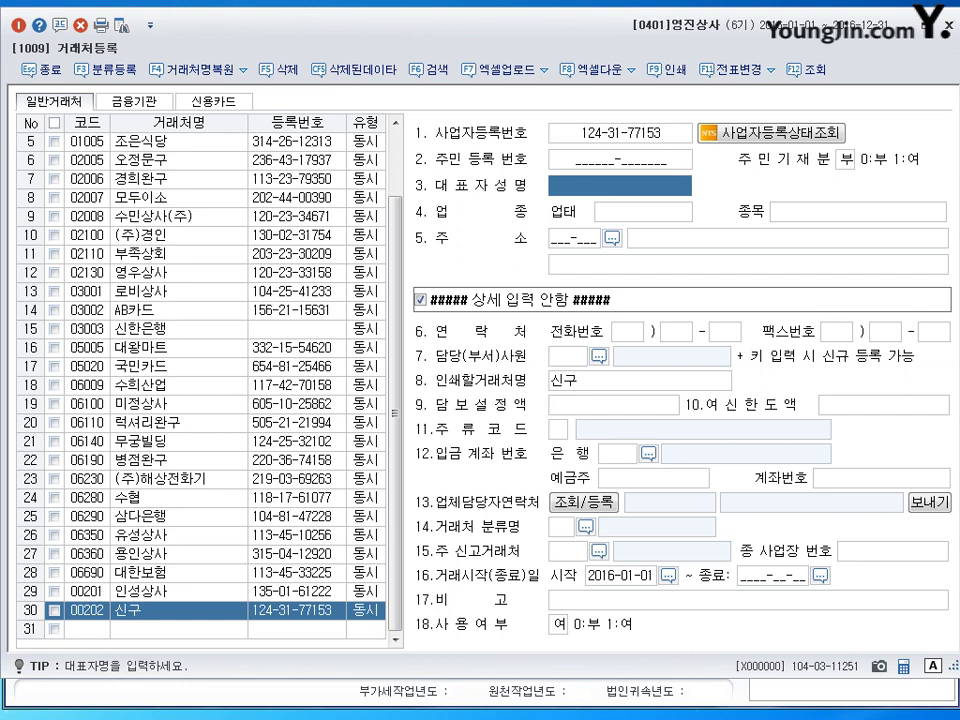
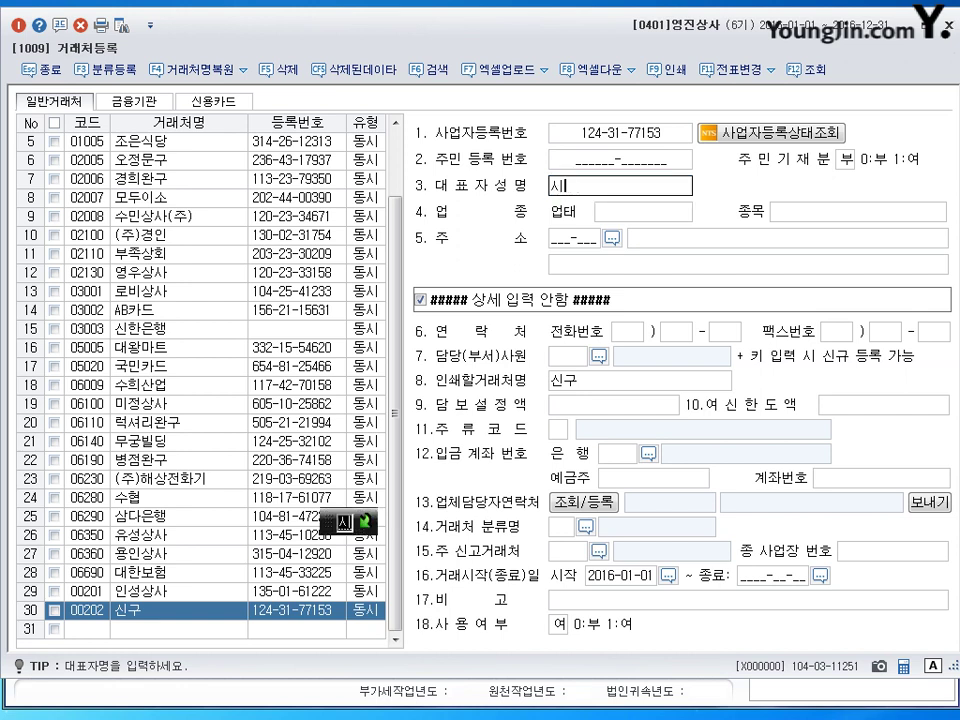
Step: Enter the representative's name, business type 도매, item 의류, and the 강남구 business address
key(BackSpace)
key(BackSpace)
key(BackSpace)
key(Return)
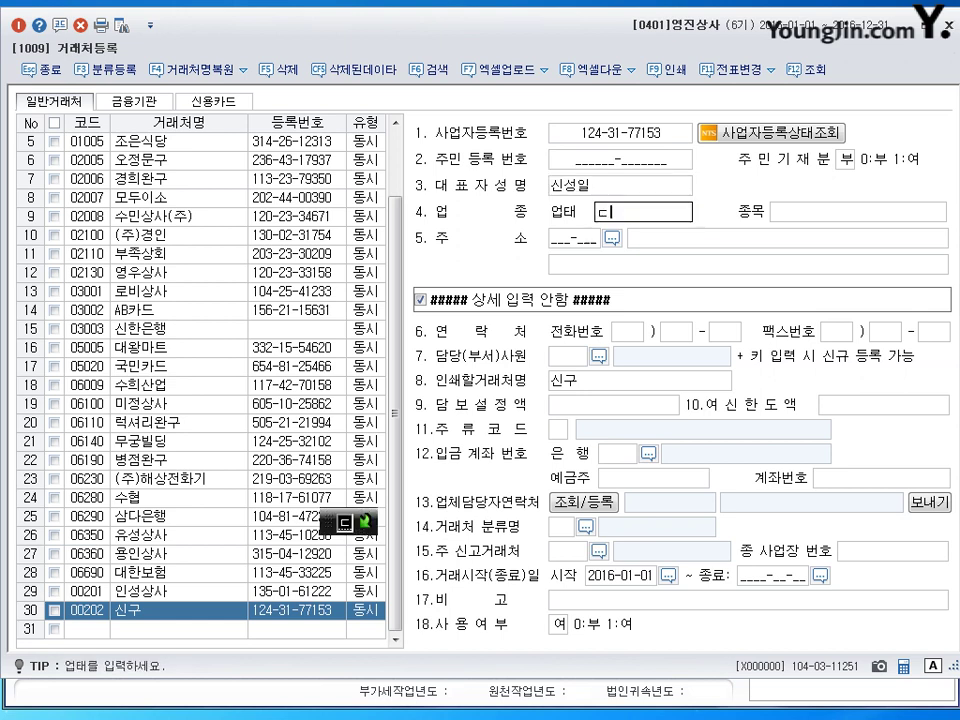
key(Return)
key(Return)
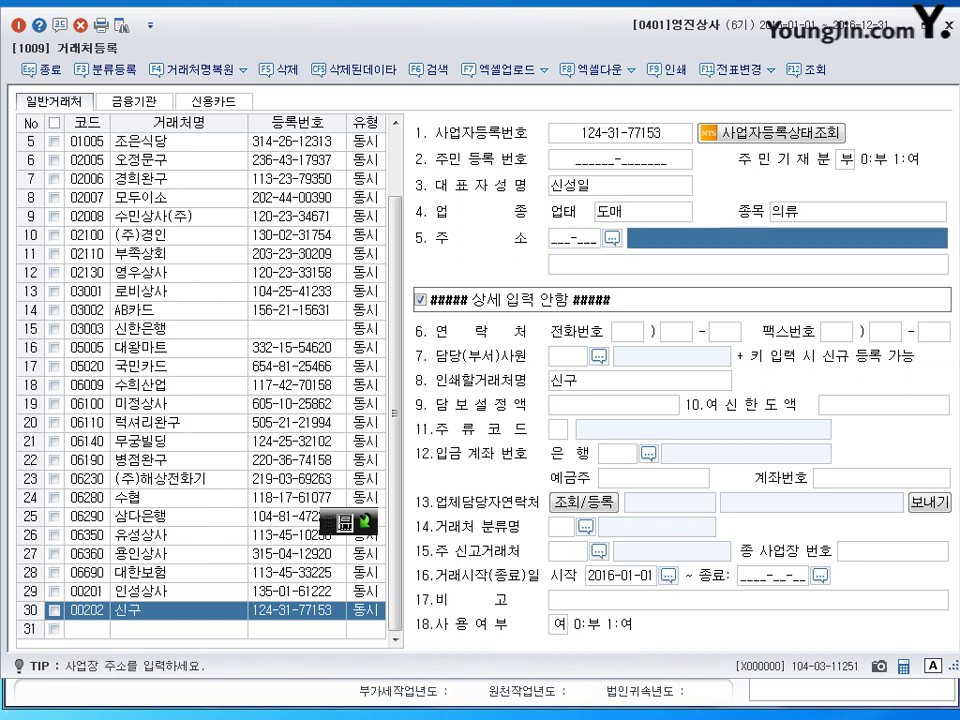
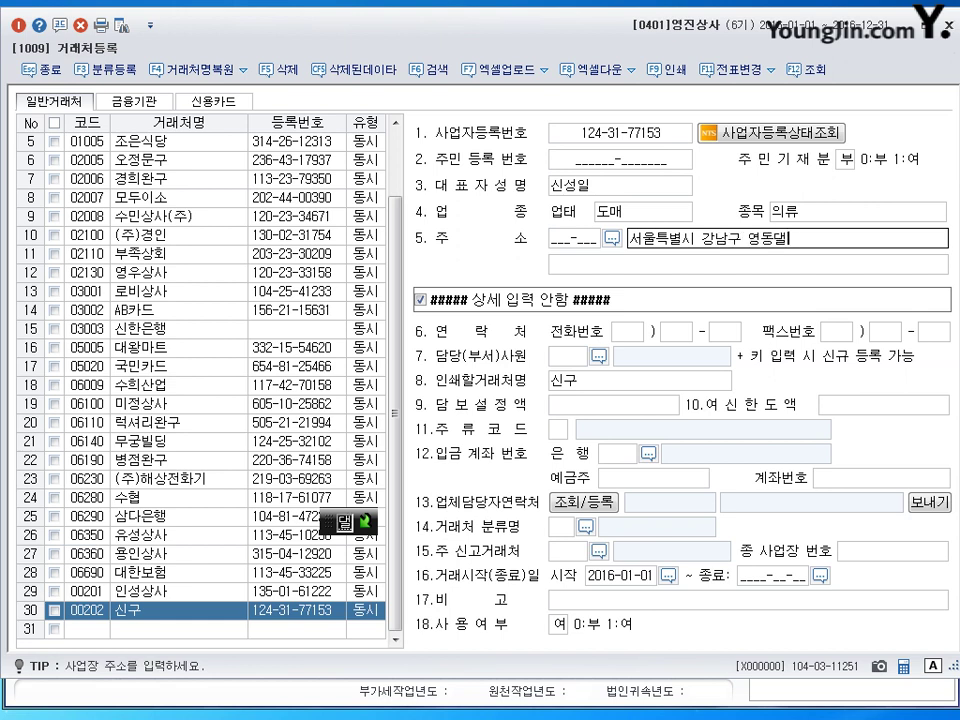
Step: Save the 신구 record and start partner code 00203 named 유담상사
key(Return)
key(Return)
text(203)
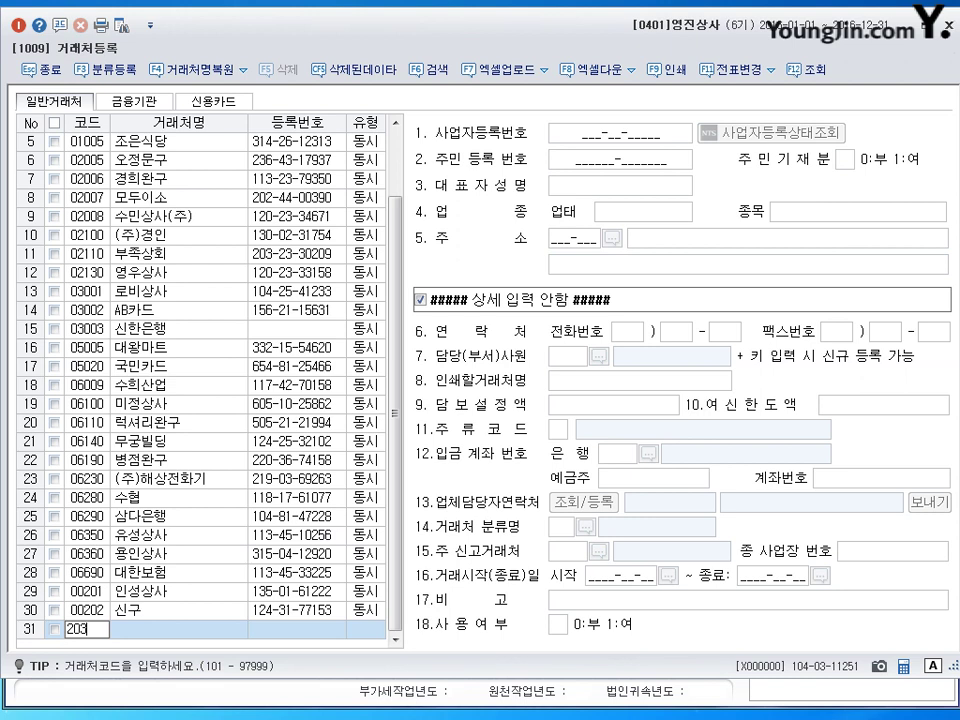
key(Return)
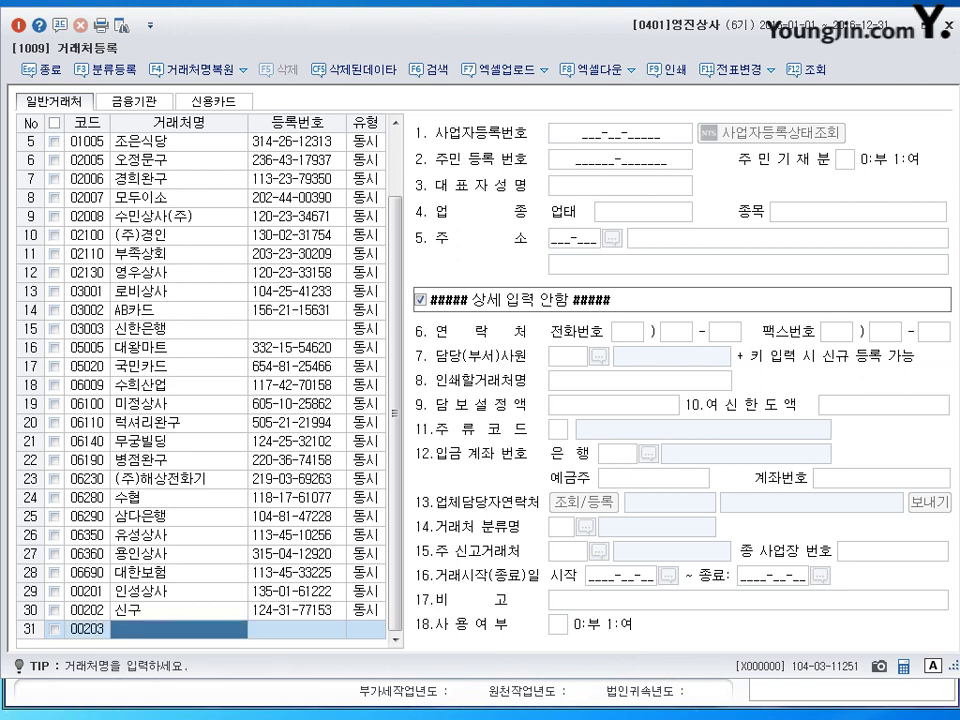
text(유담상사)
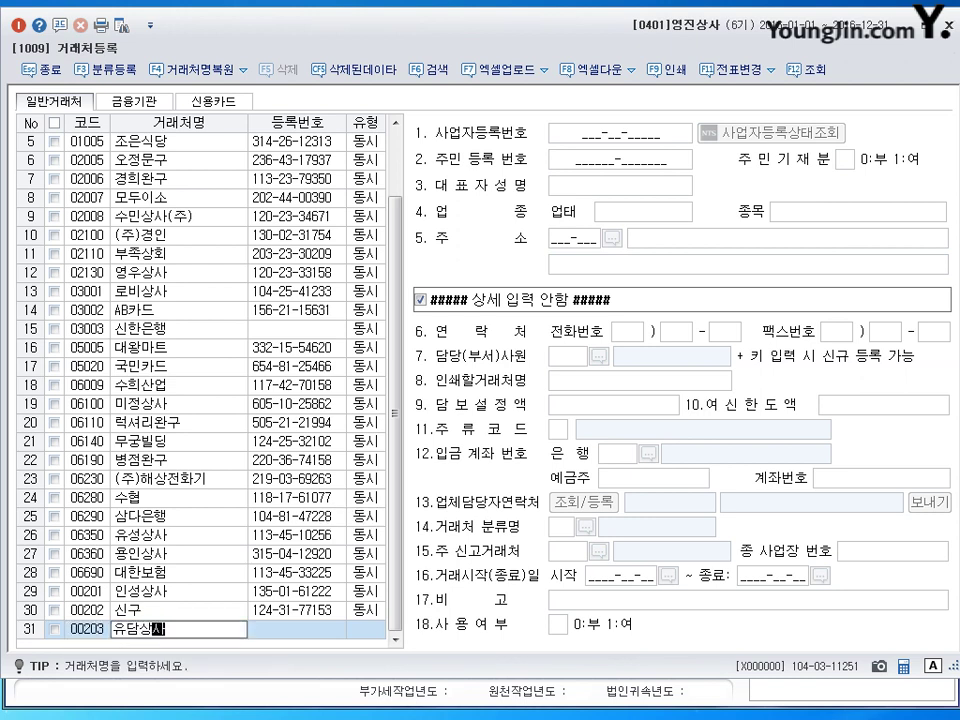
key(Return)
key(Return)
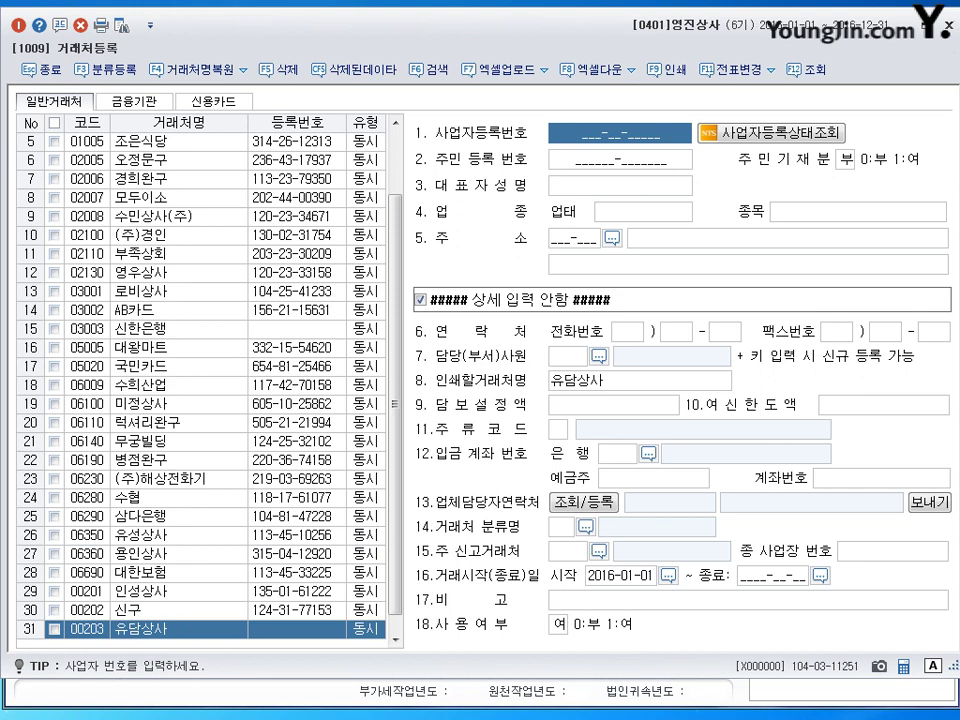
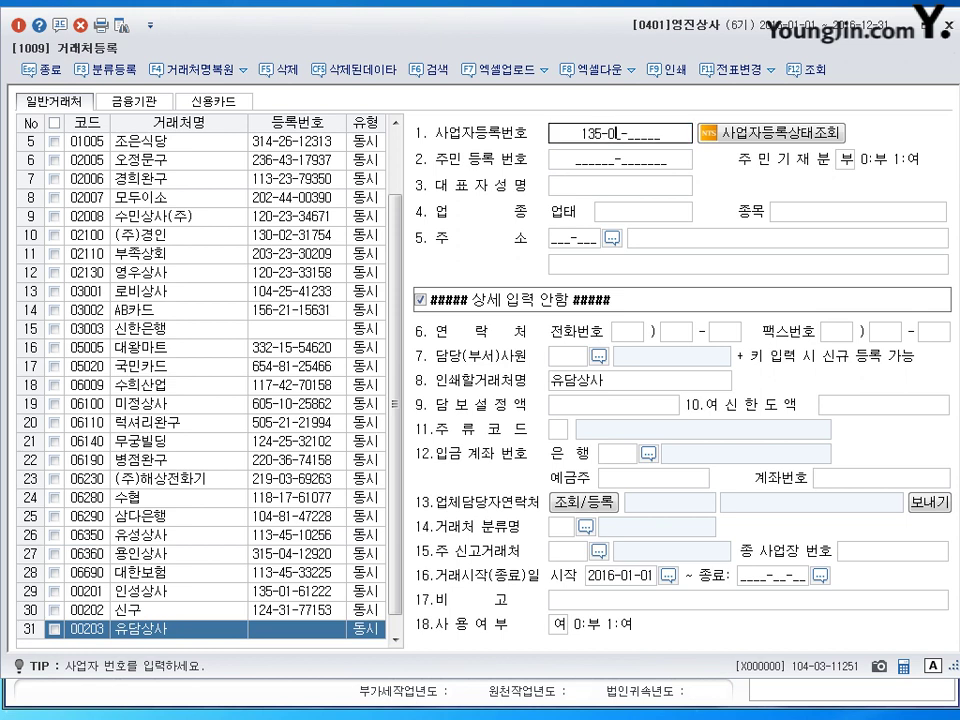
Step: Fill 유담상사's registration number, representative, 업태 도,소매, items 전자제품,조명 and 강남구 address
key(Return)
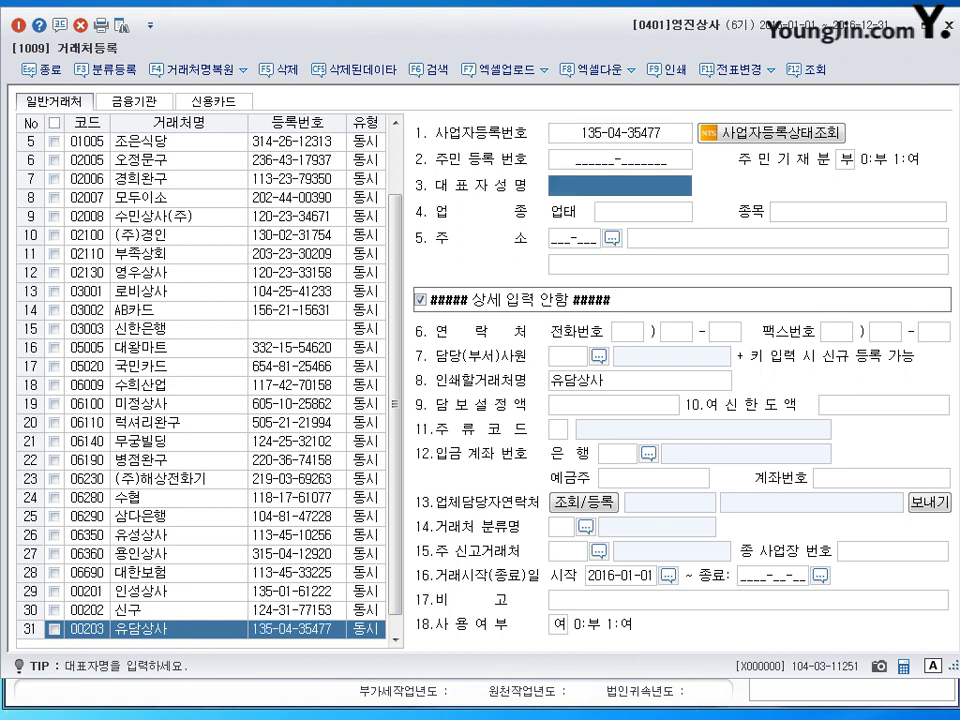
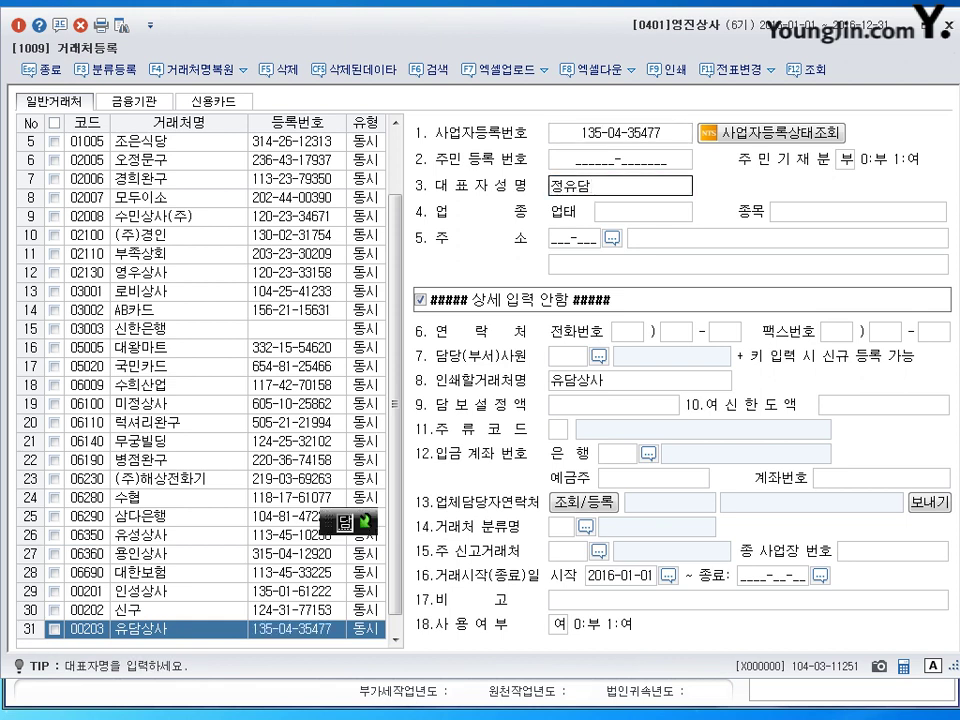
key(Return)
text(도,소매)
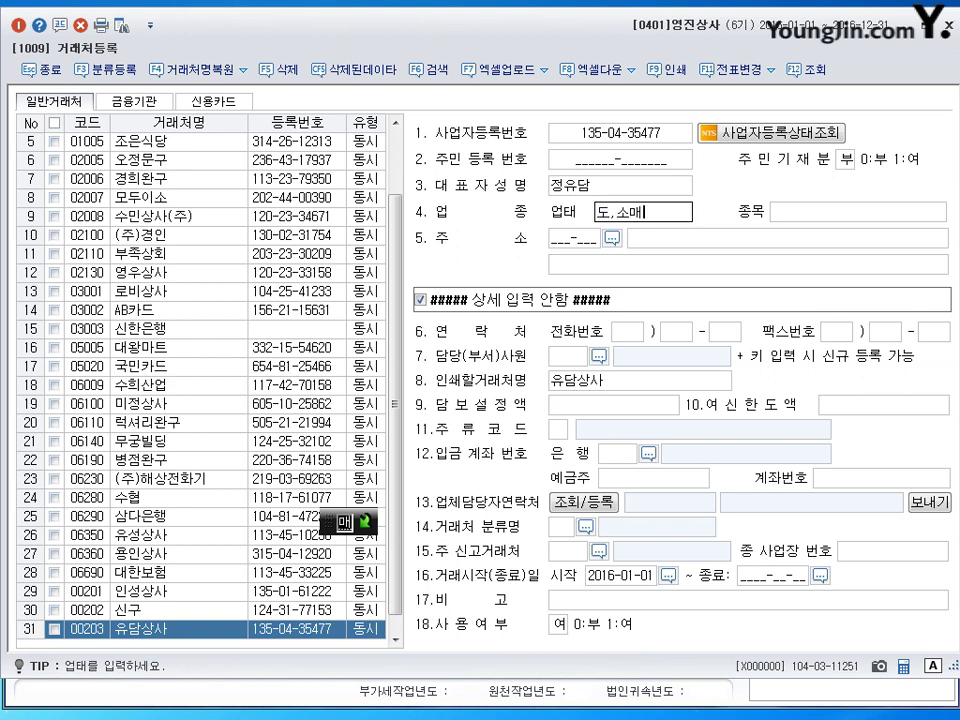
key(Return)
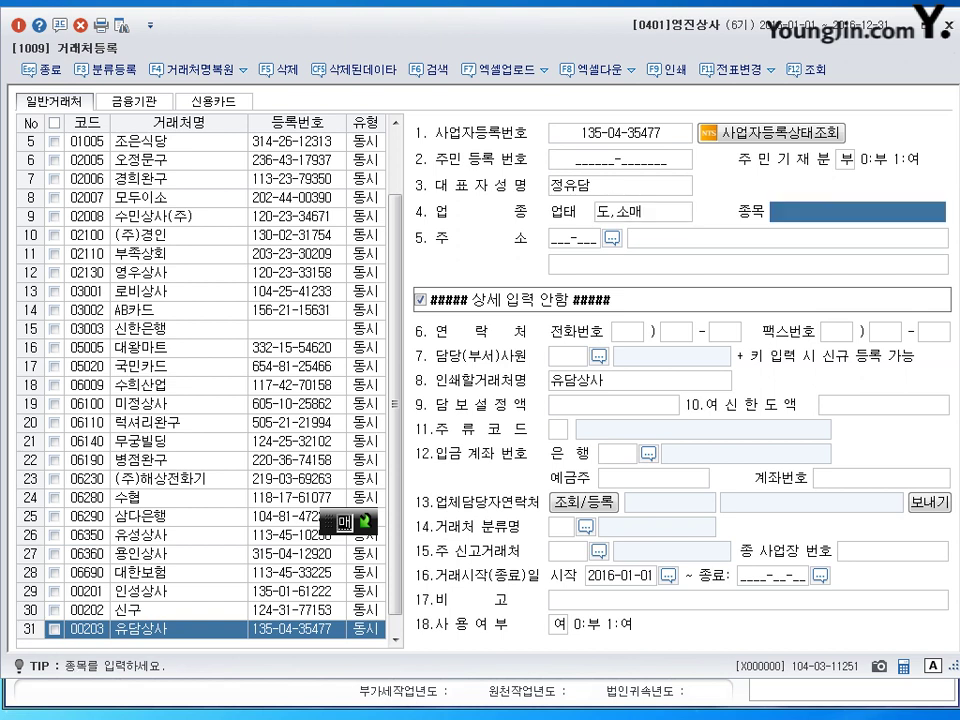
text(ㅈ전자제품,조명)
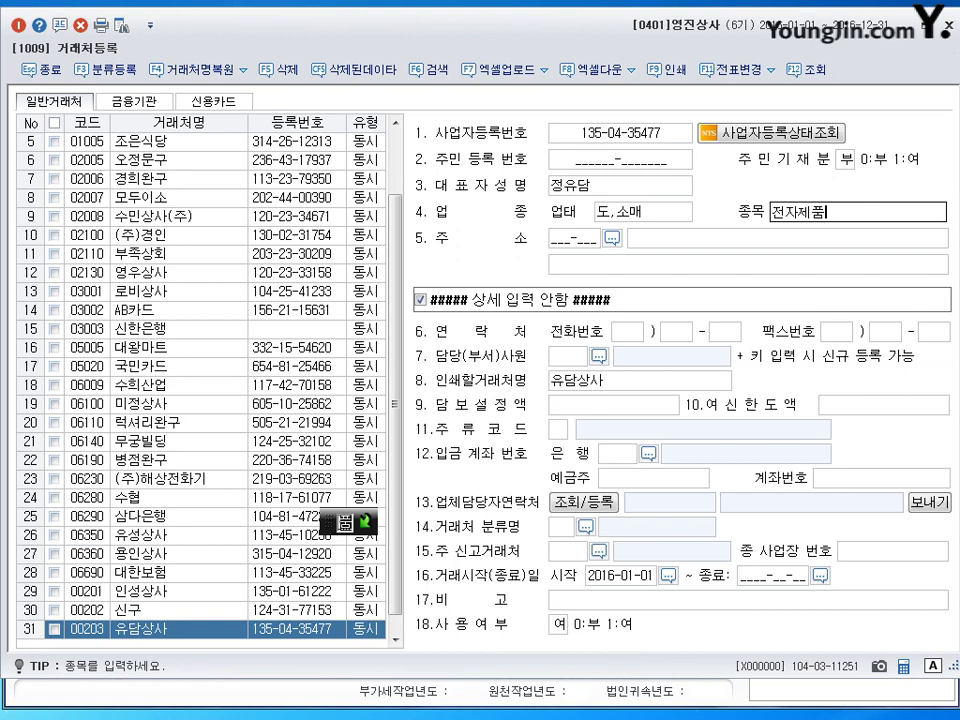
key(Return)
key(Return)
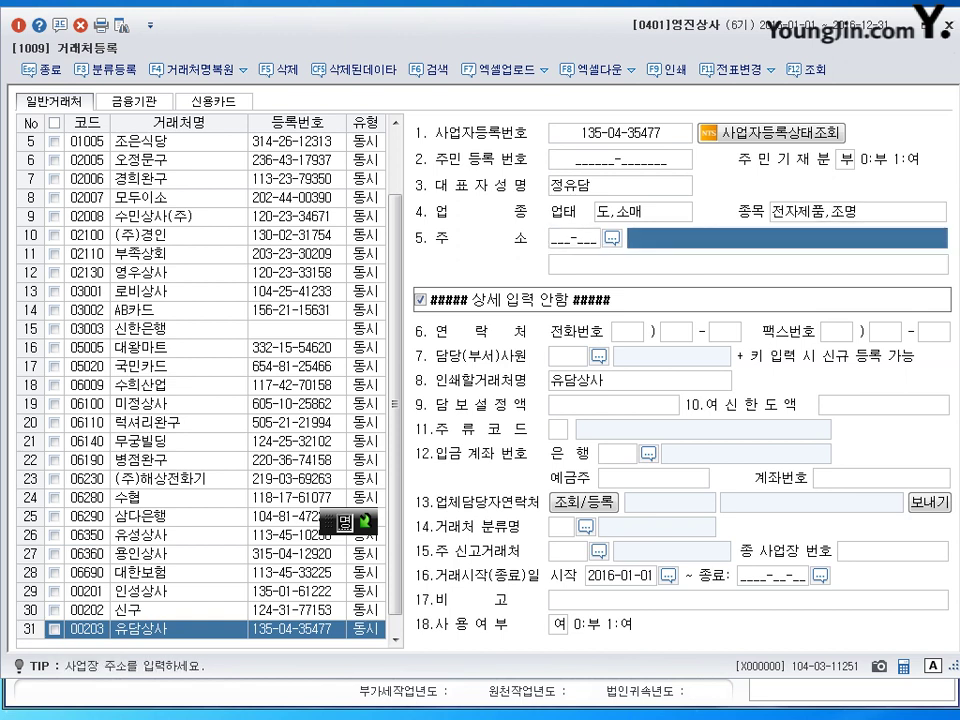
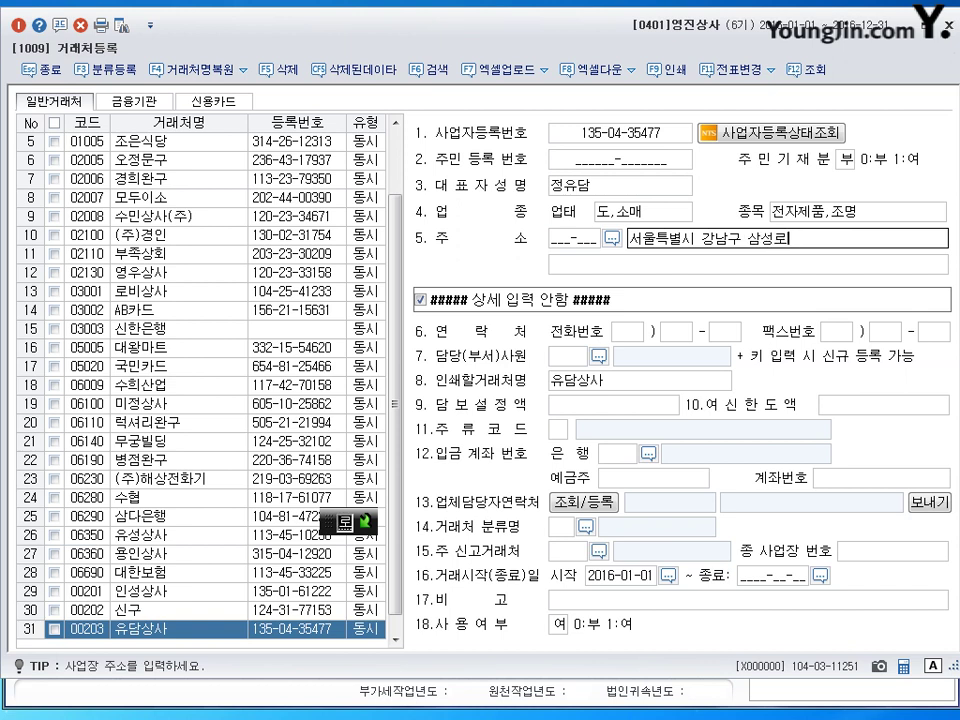
key(Return)
key(Return)
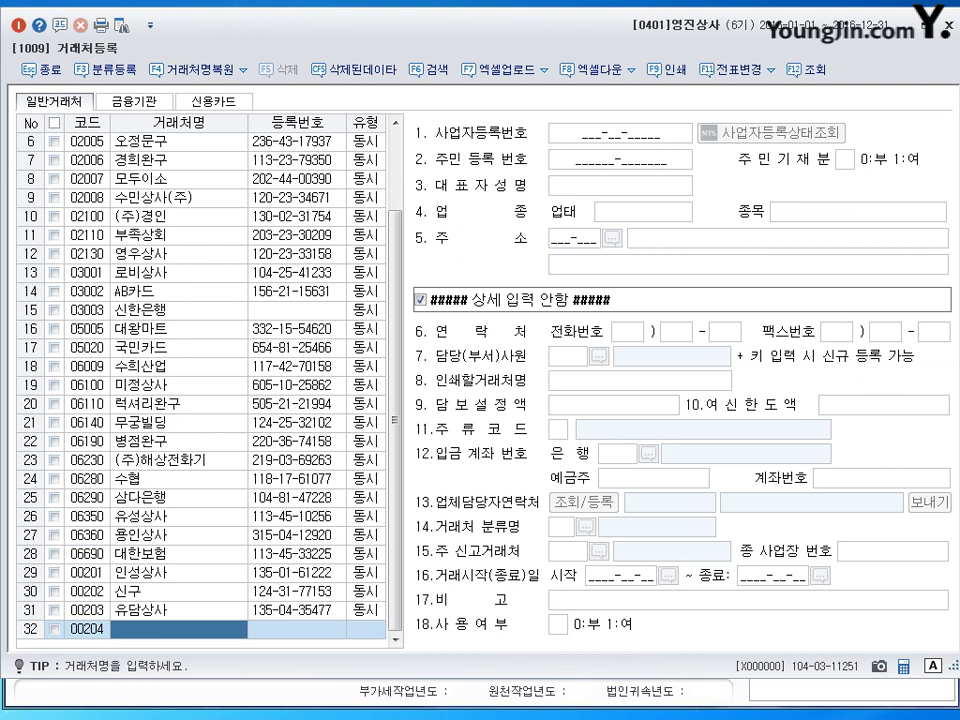
Step: Enter 일신산업 as 동시 with registration number, representative, 도매, 기계 and 관악구 address, then save
text(윌)
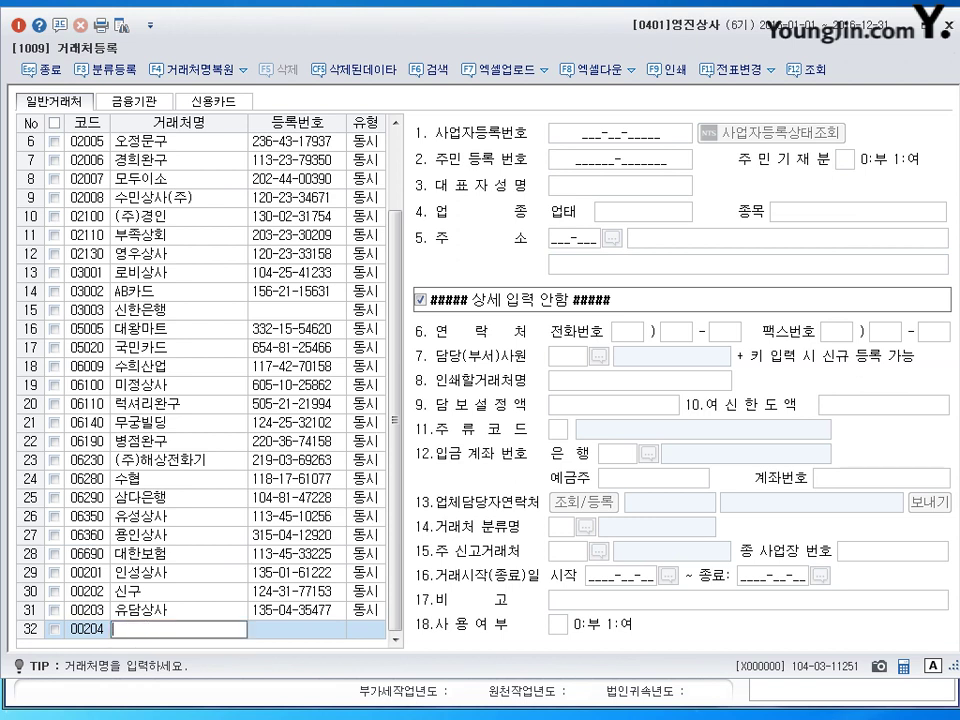
text(신산업)
key(Return)
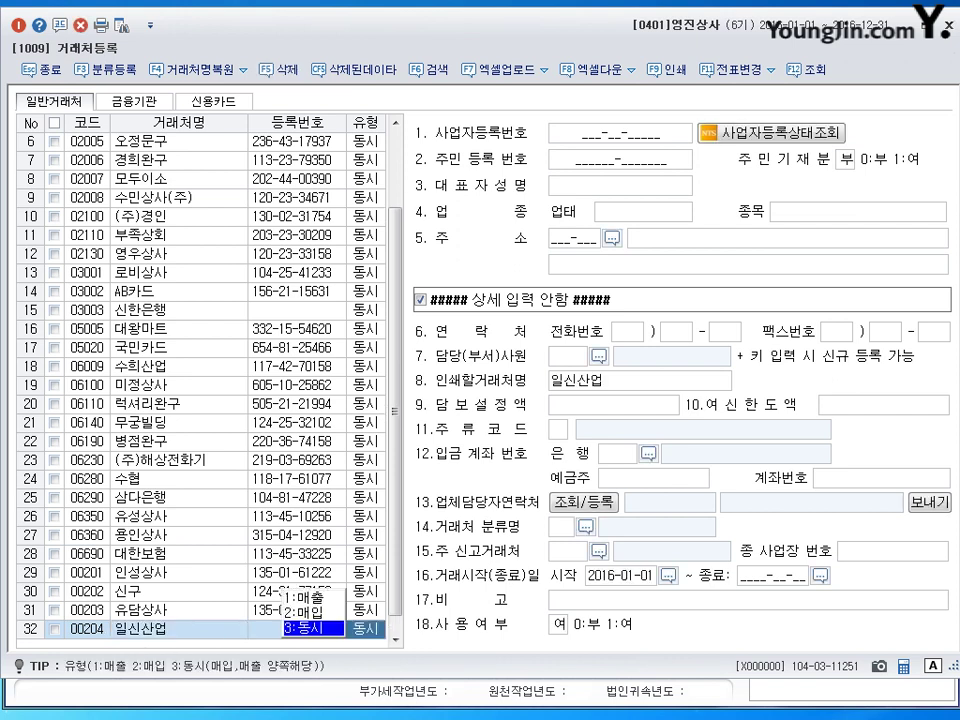
key(Return)
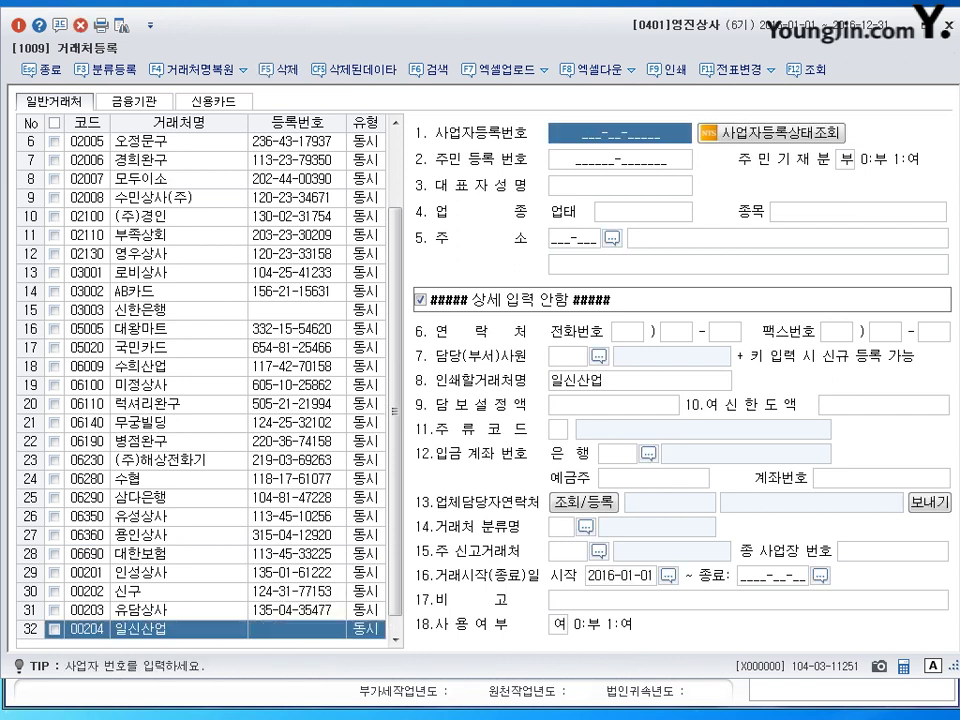
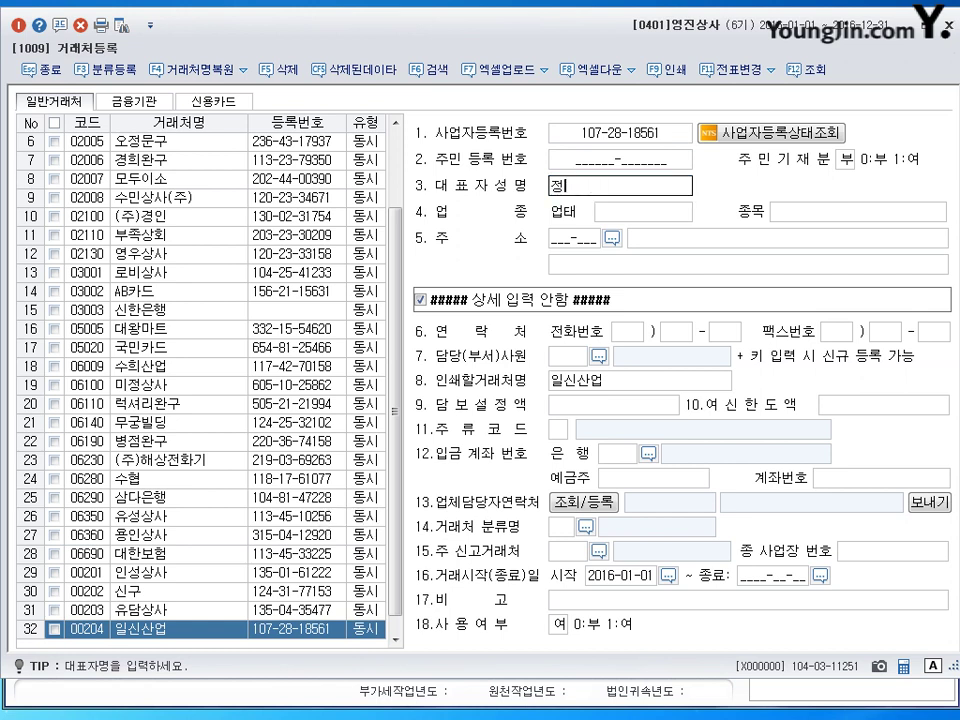
key(Return)
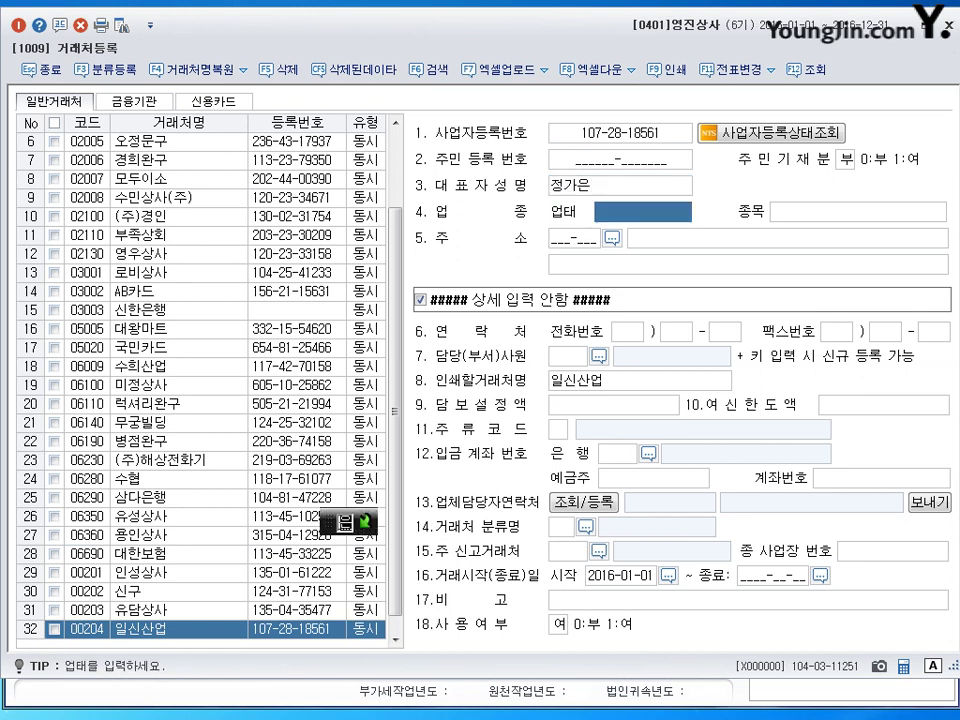
text(도매)
key(Return)
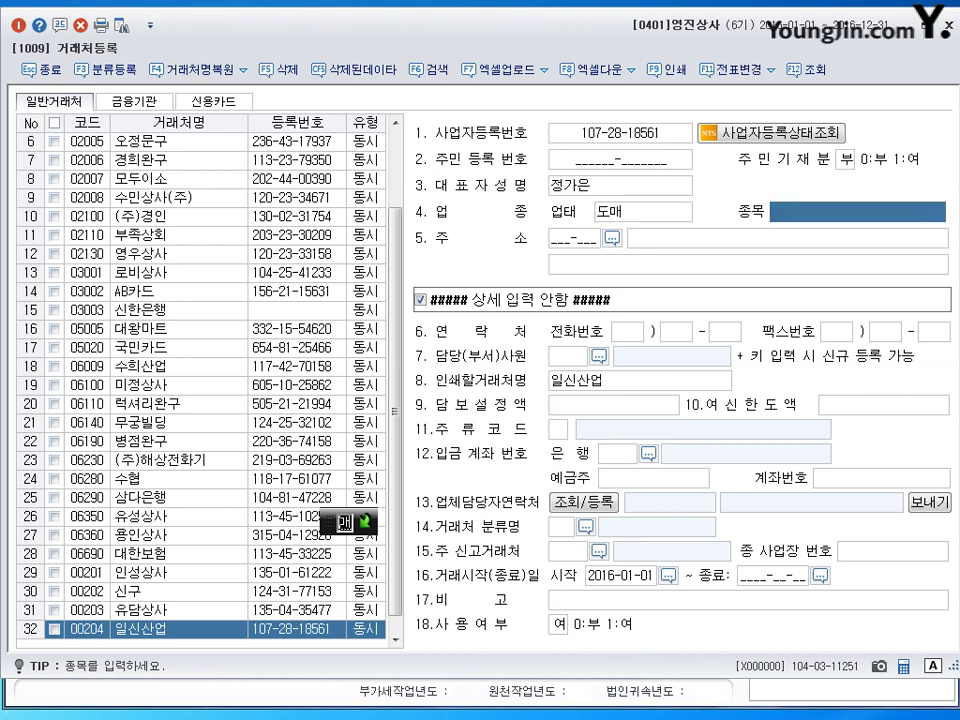
text(긱계)
key(Return)
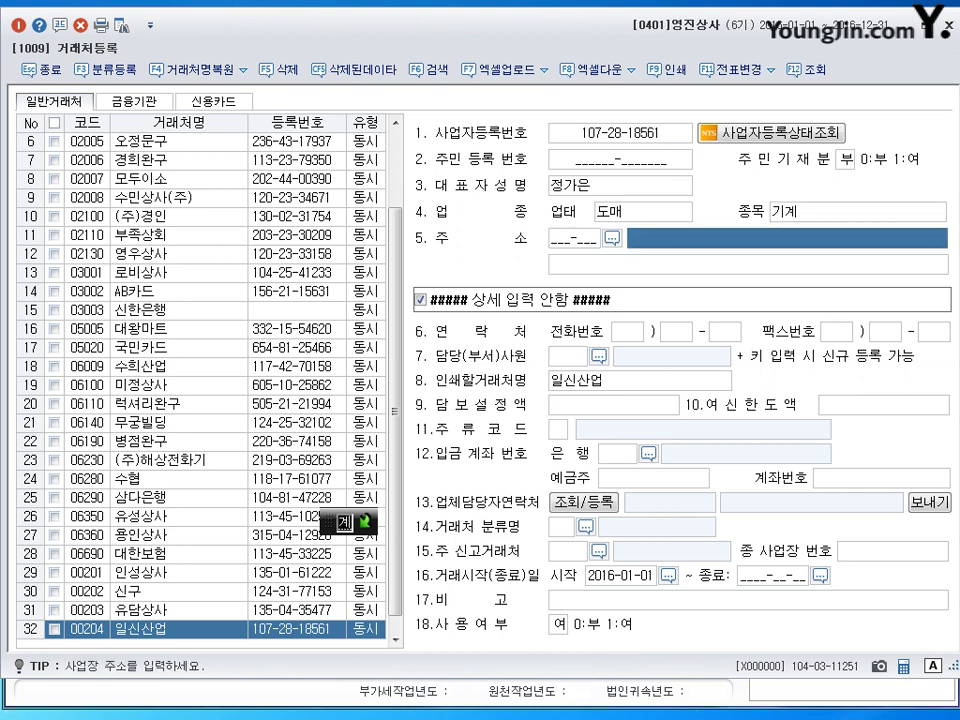
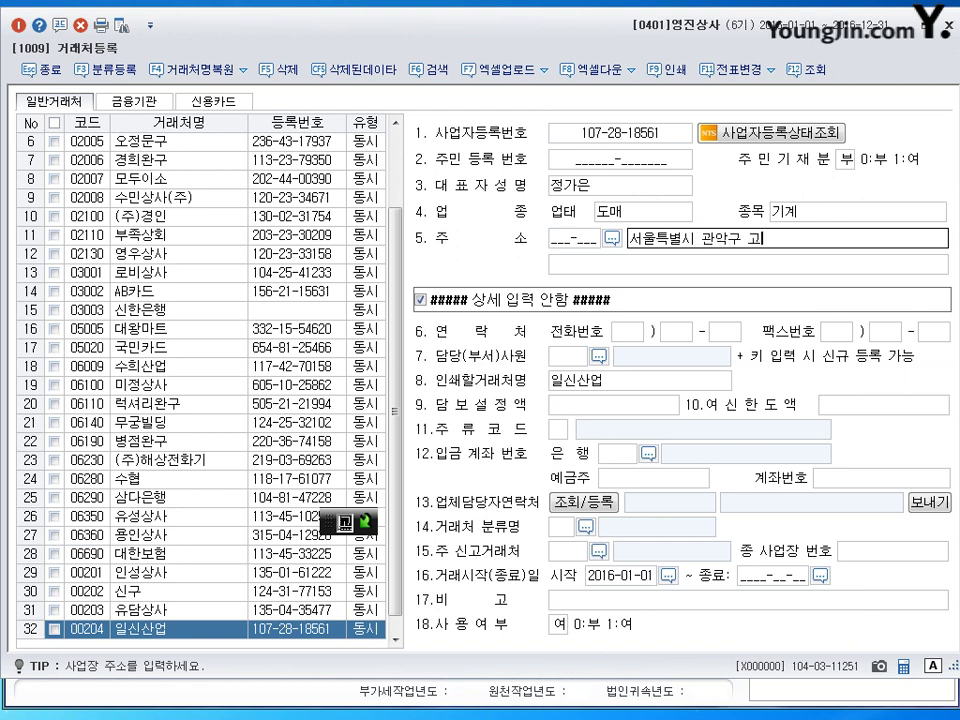
key(Return)
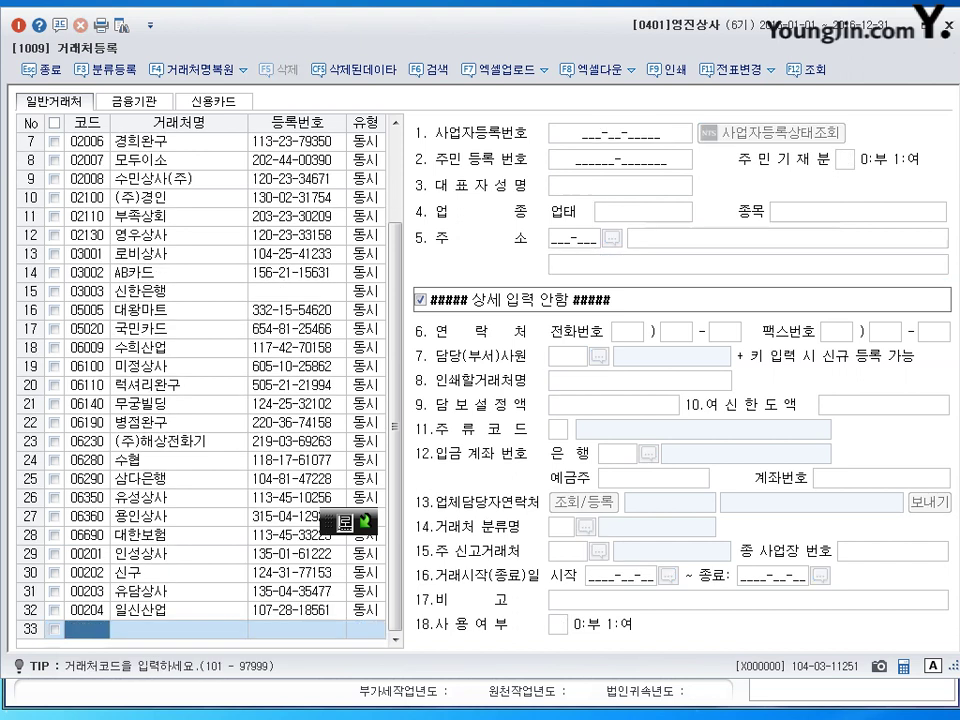
Step: Create partner 00205 (주)영진문구 as 동시 with its registration number and representative's name
text(205)
key(Return)
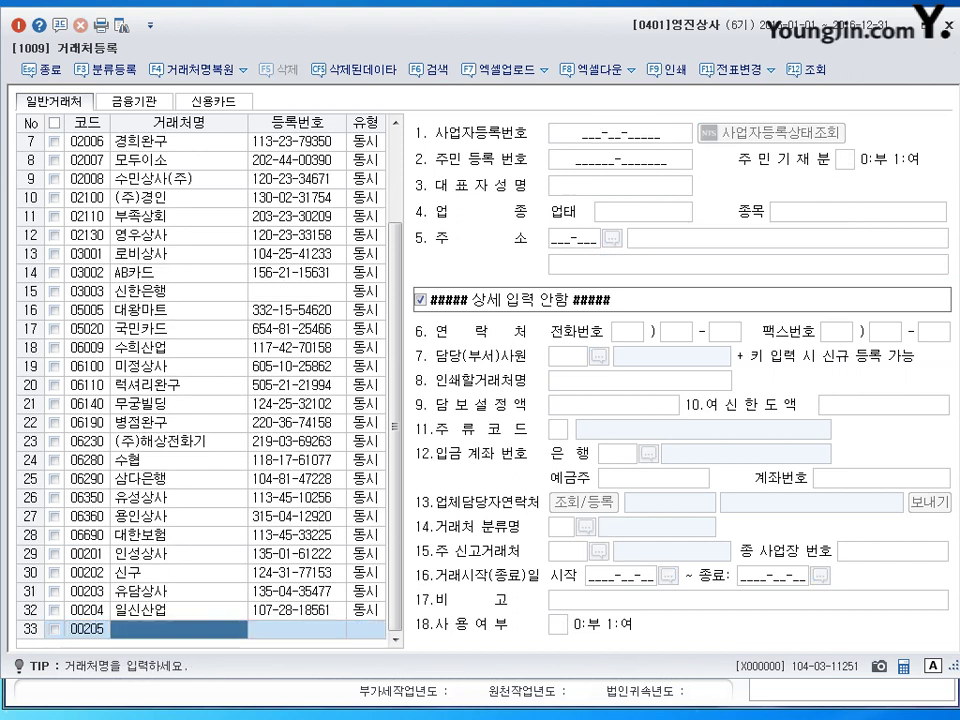
text((주))
text(영진문구)
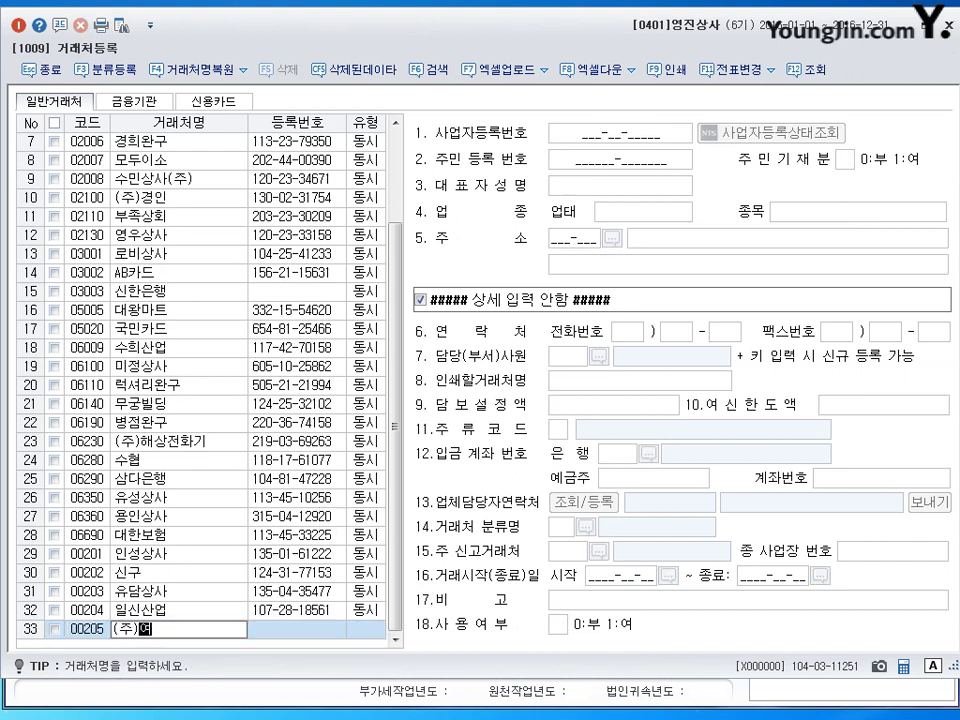
key(Return)
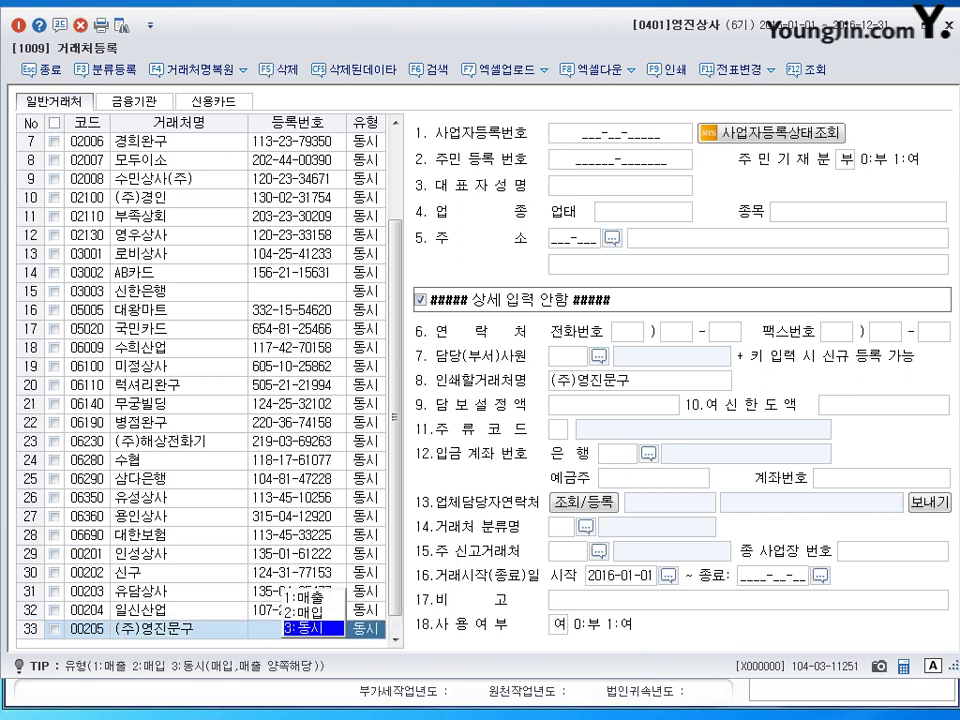
key(Return)
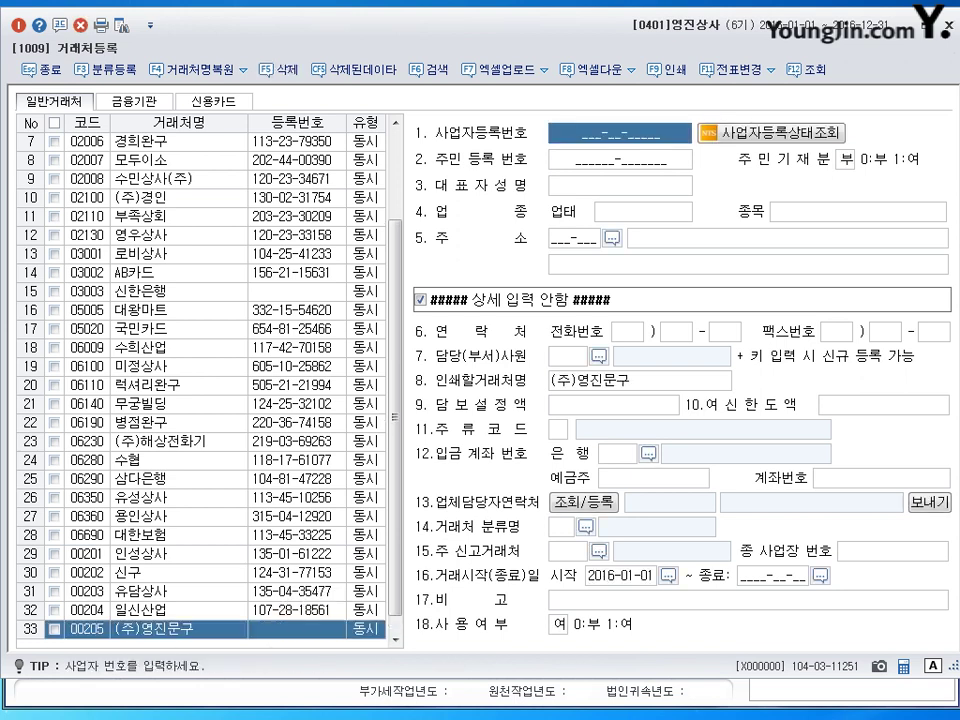
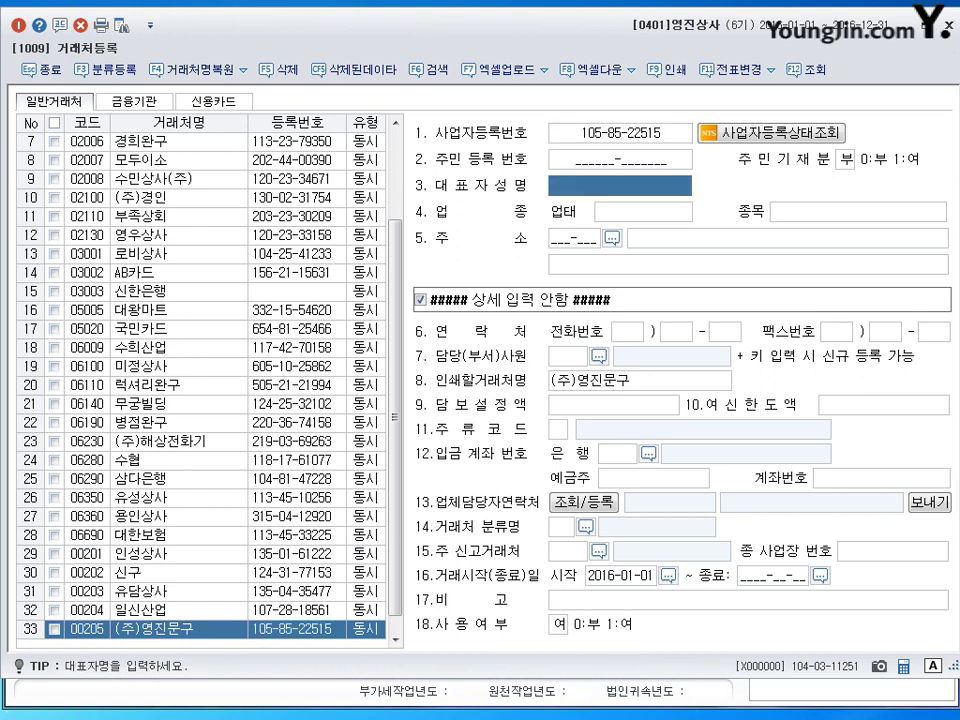
key(Return)
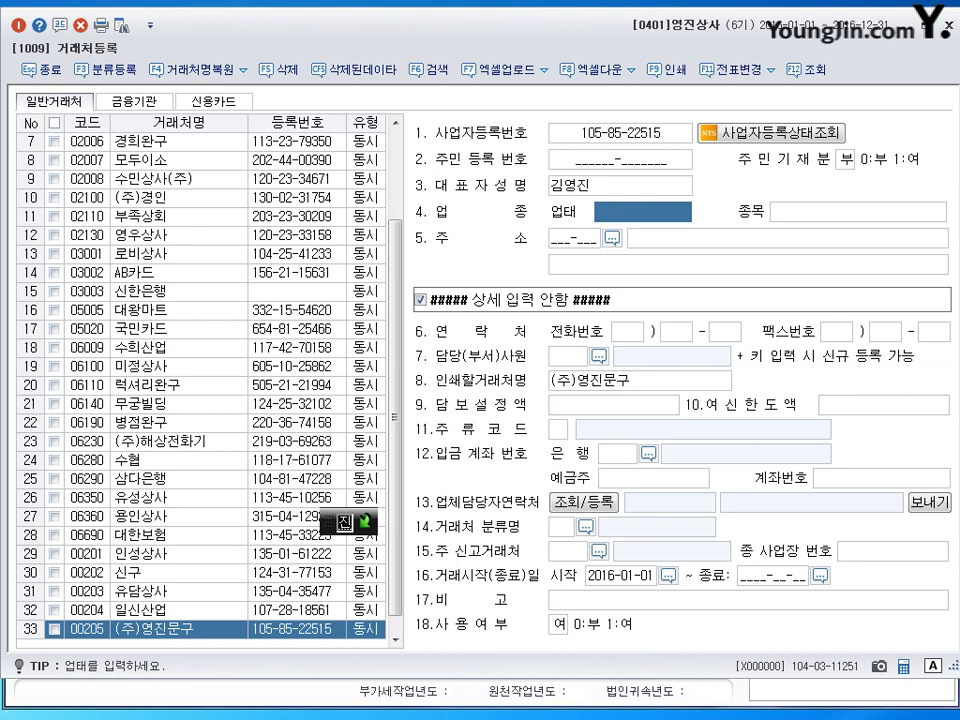
Step: Set 업태 도,소매 and 종목 문구,사무기, enter the 송파구 address, and save the record
text(도,소매)
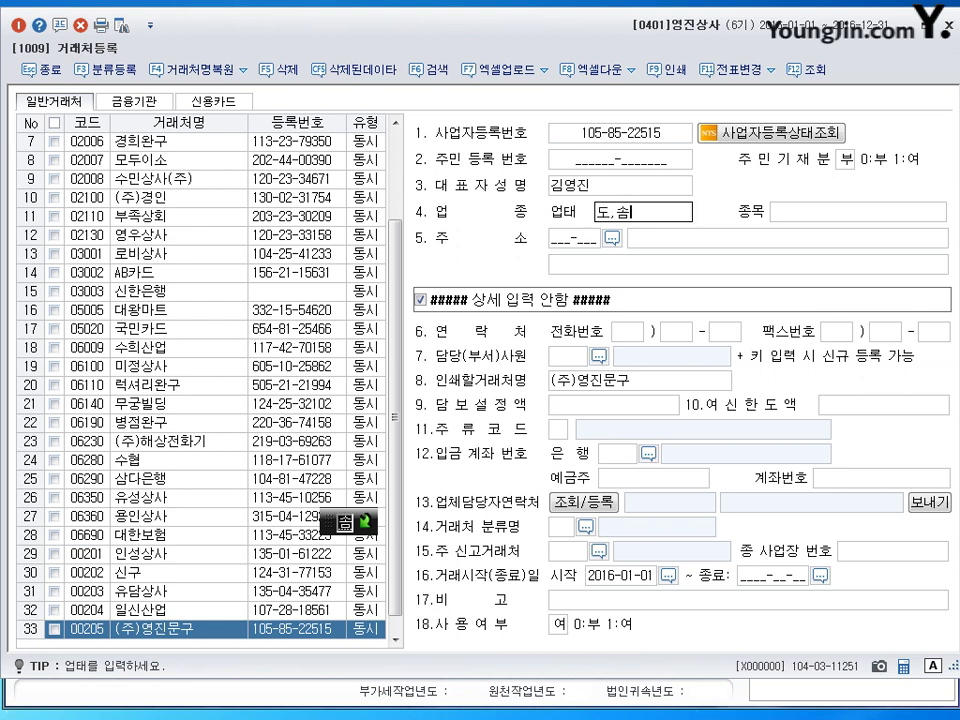
key(Return)
text(문구,사무기)
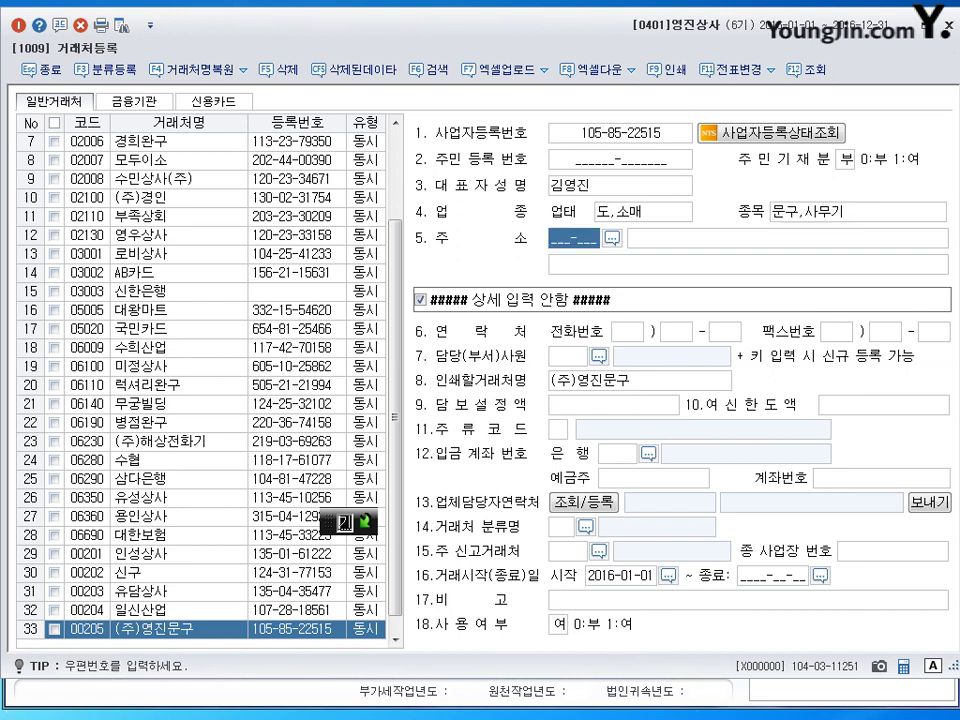
key(Return)
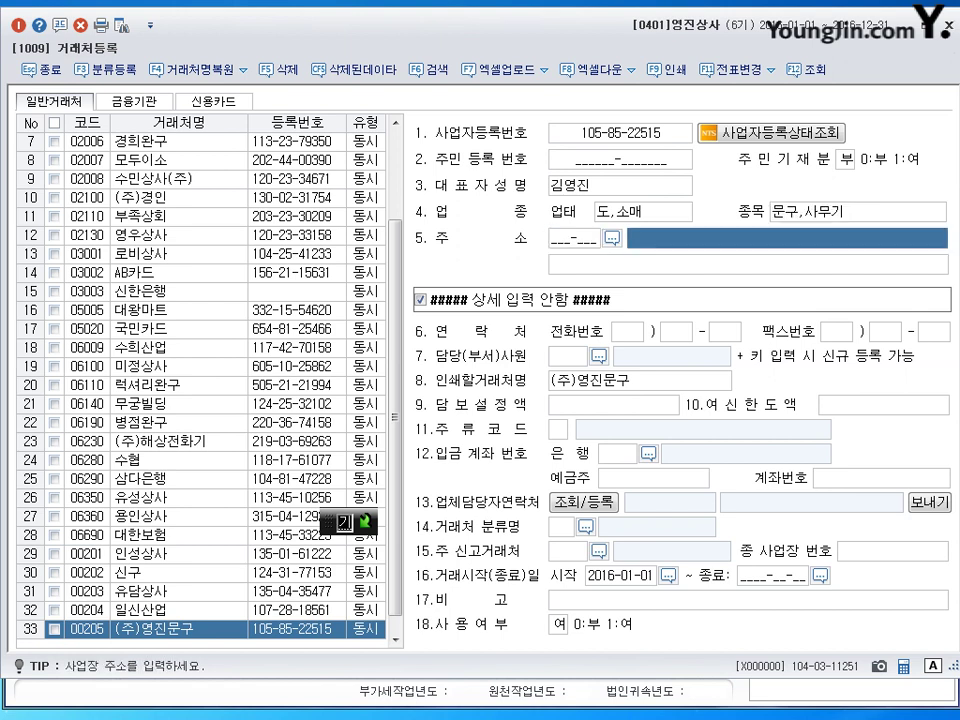
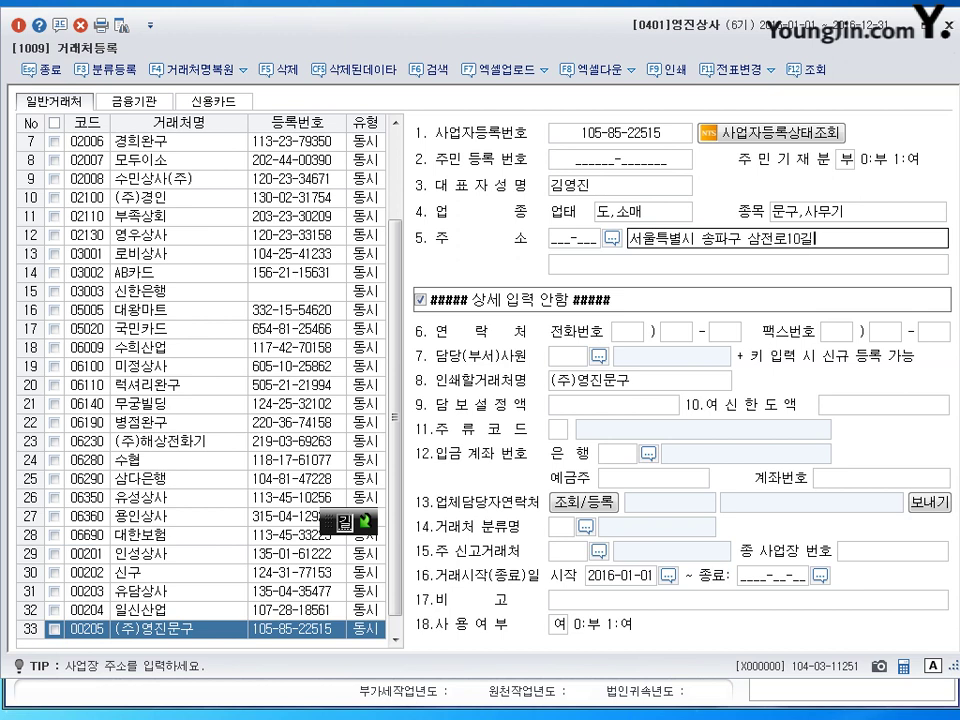
key(Return)
key(Return)
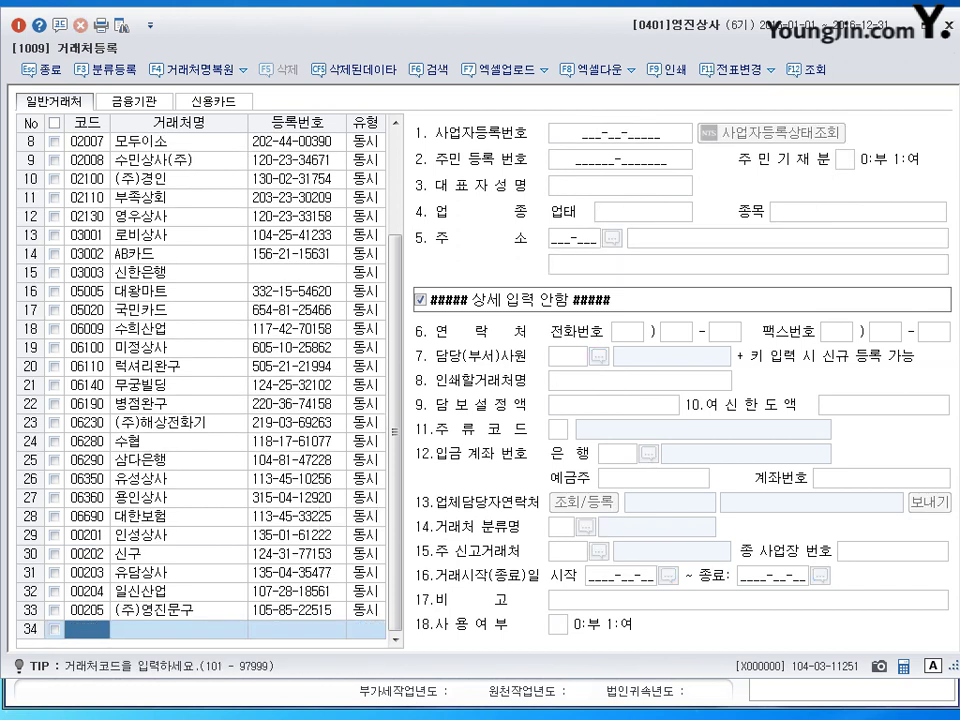
Step: Create partner 00206 상도 as 3:동시 with its registration number and representative's name
key(Return)
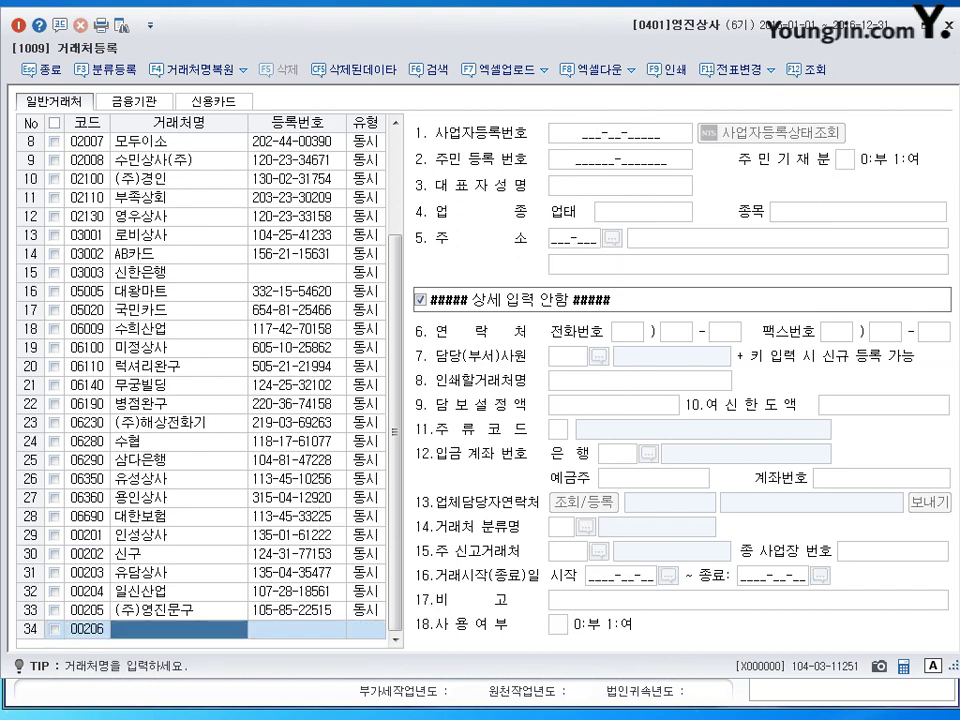
key(Return)
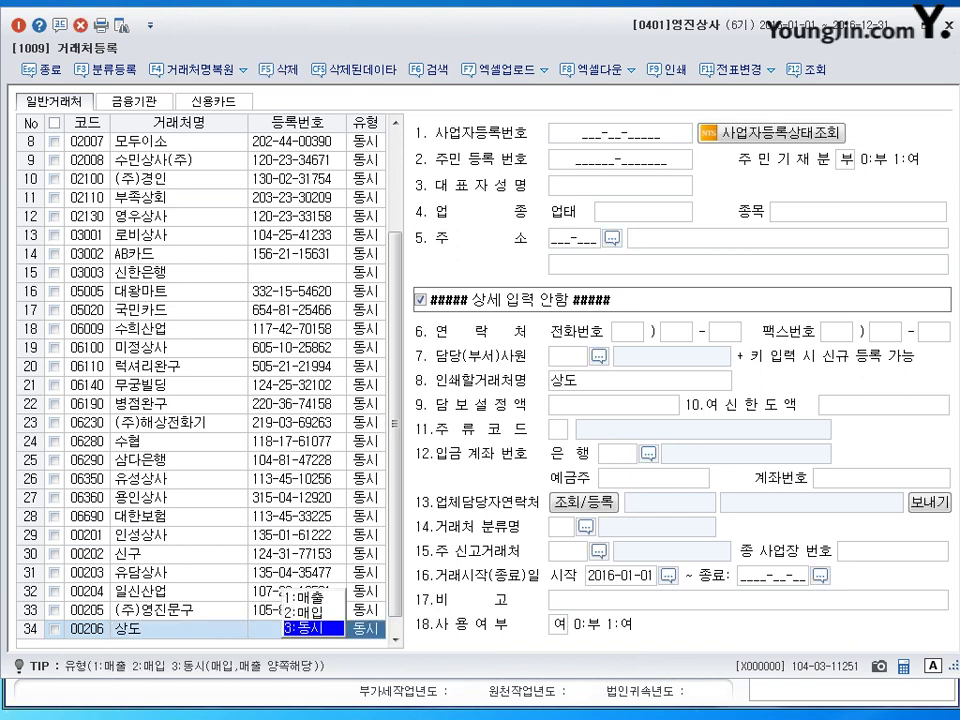
key(Return)
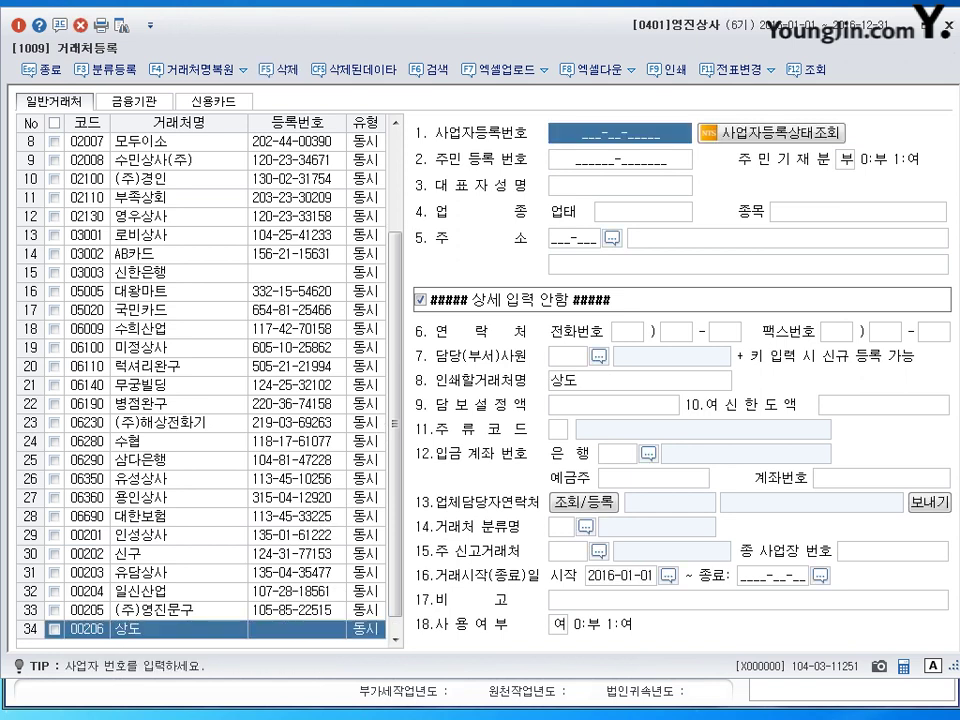
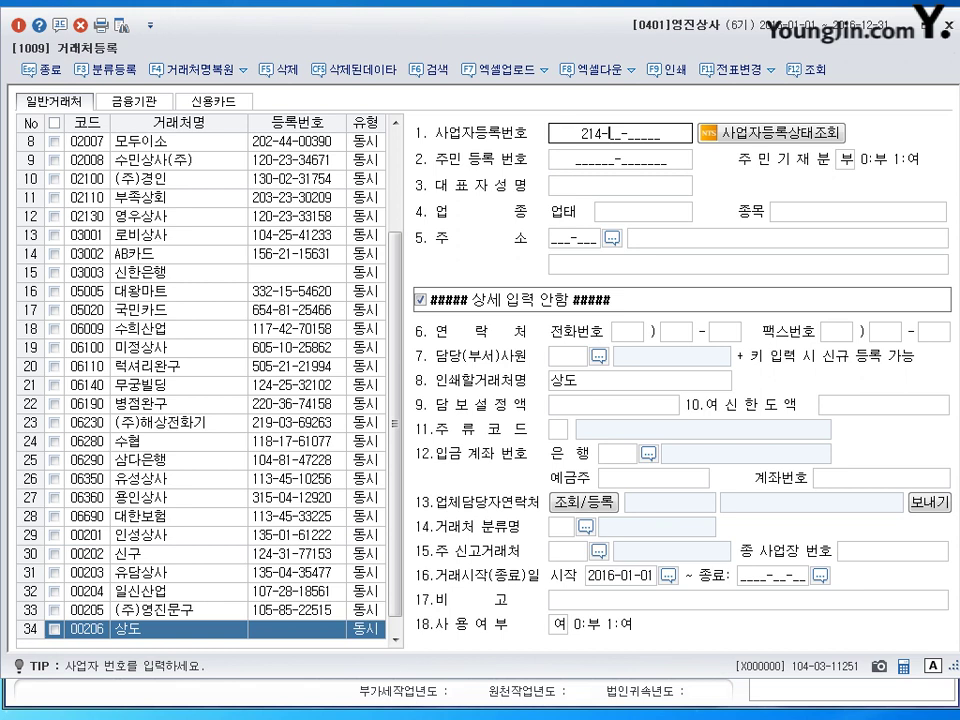
key(Return)
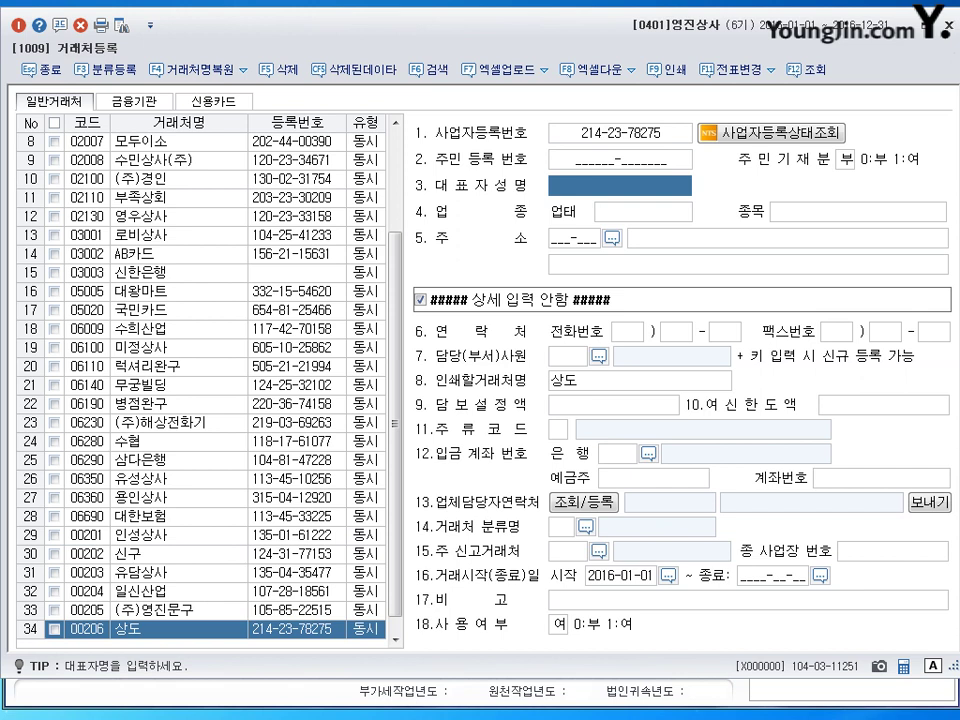
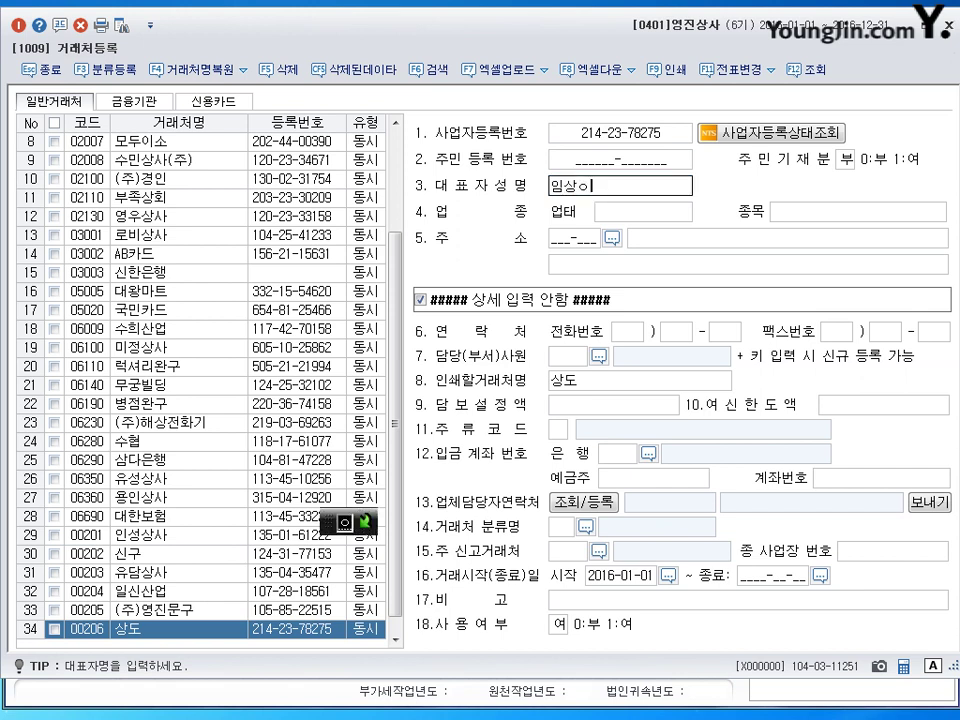
key(Return)
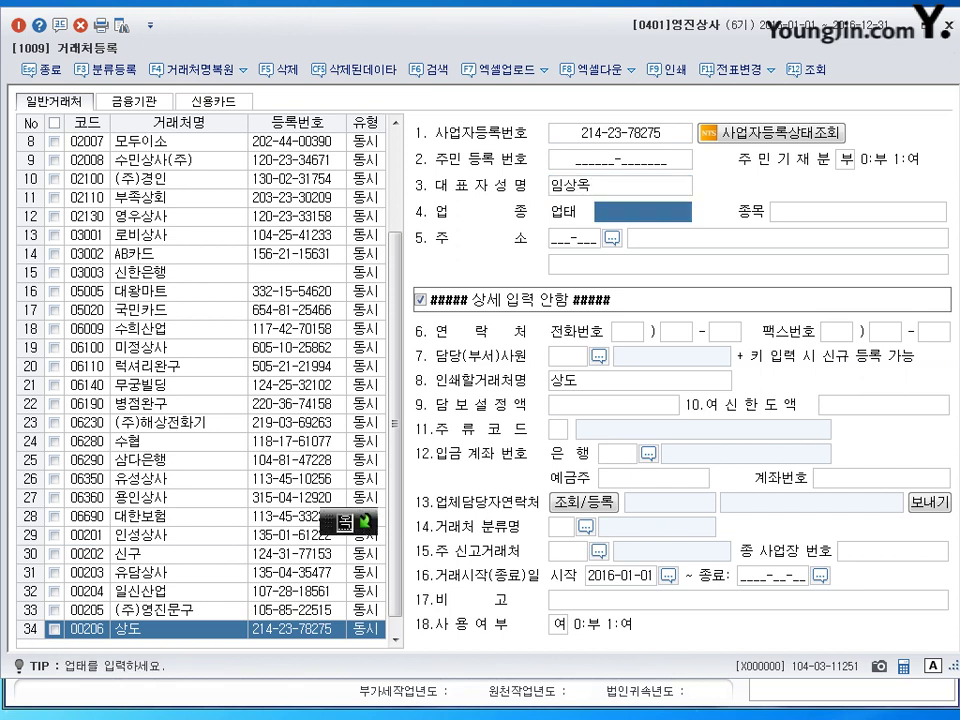
Step: Set 업태 서비스 and 종목 컨설팅, enter the 안양시 address, and save the record
text(서비스)
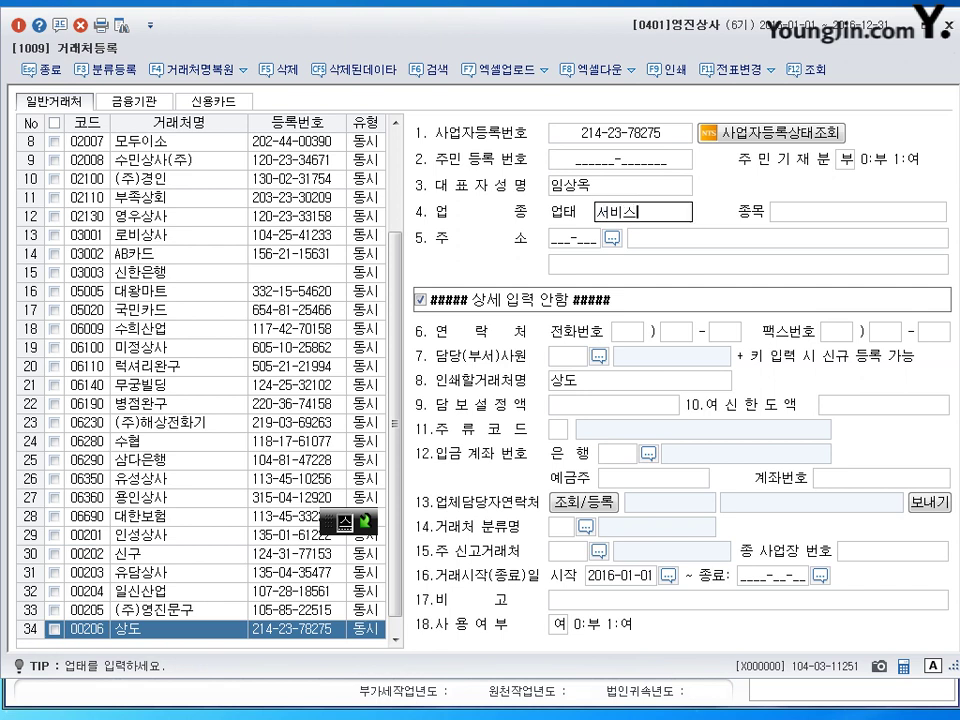
key(Return)
text(컨서ㄹ팅)
key(Return)
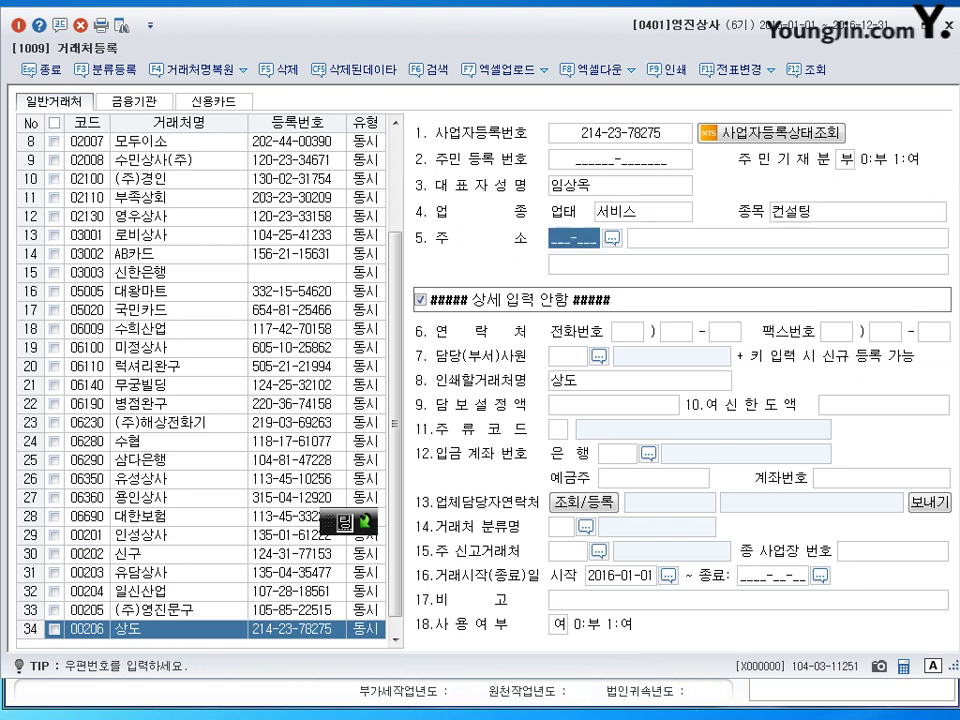
key(Return)
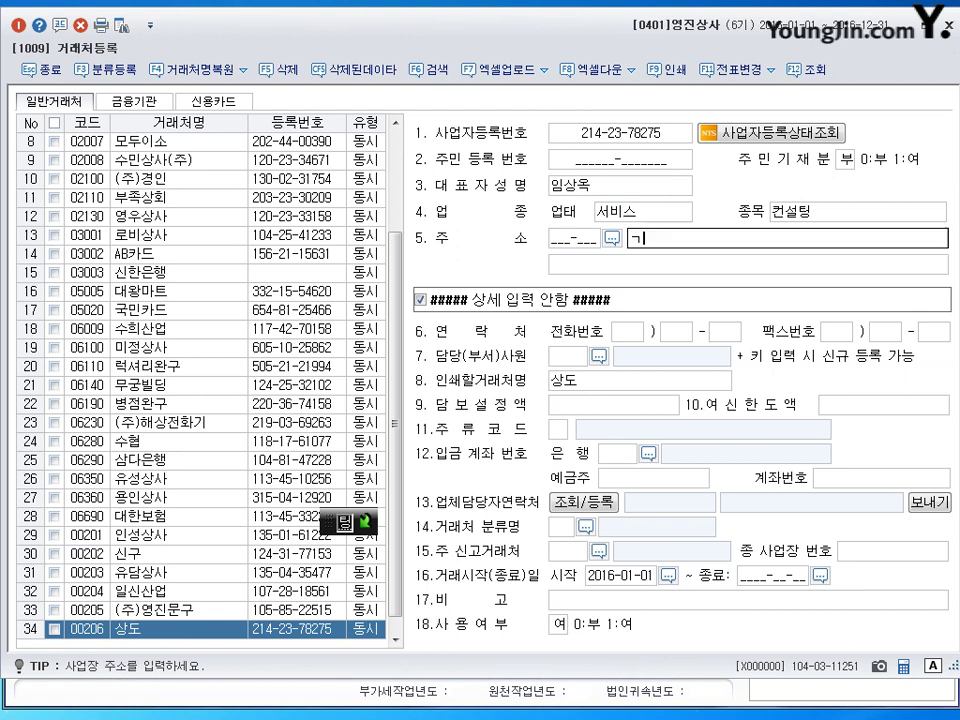
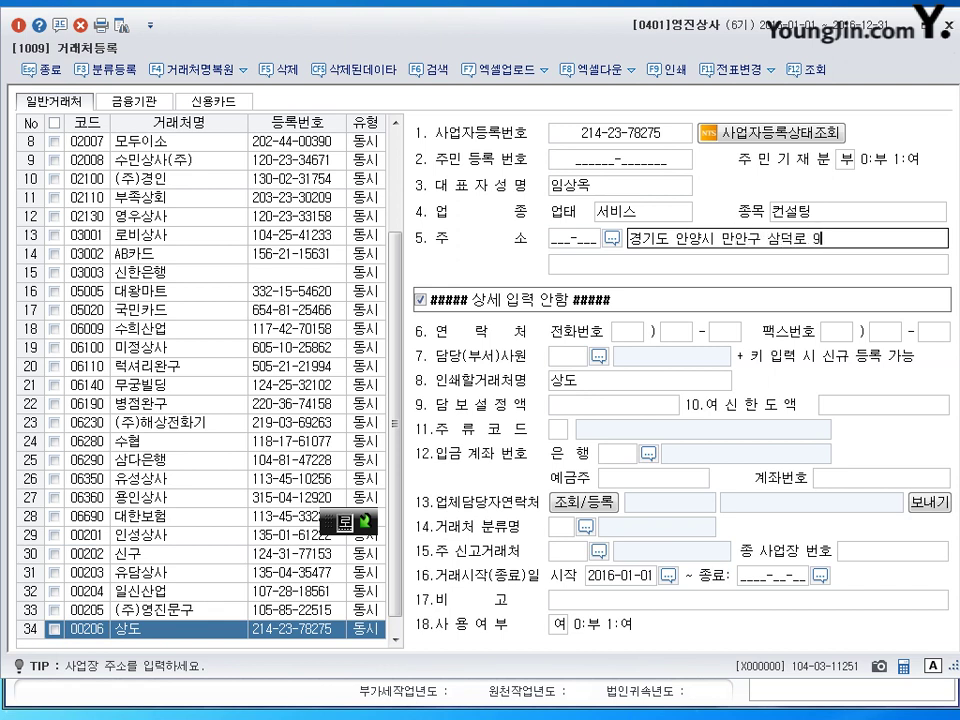
key(Return)
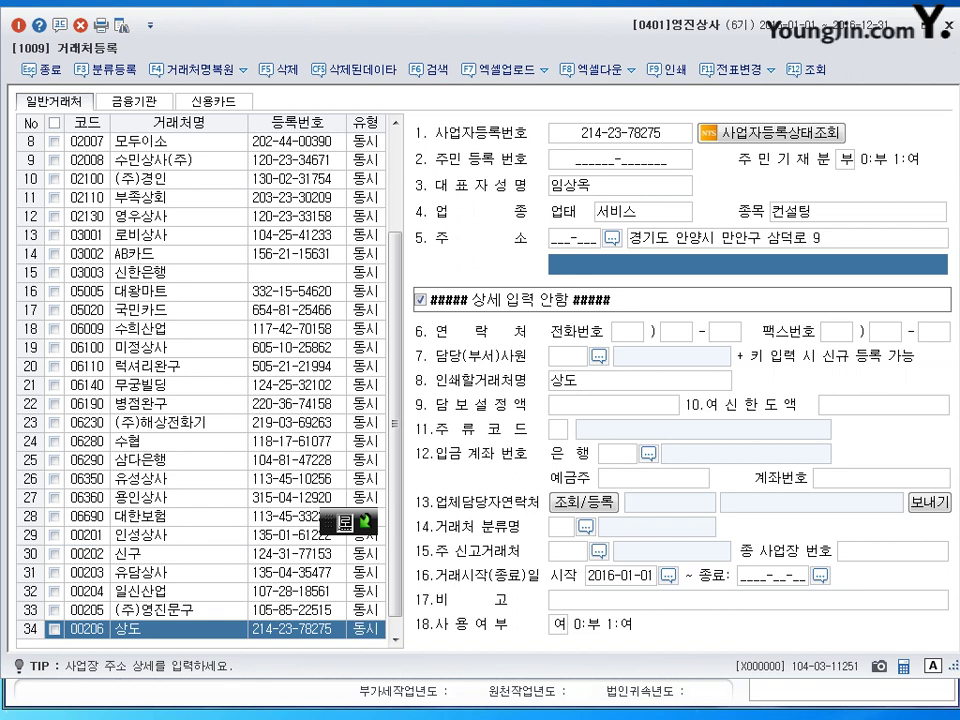
key(Return)
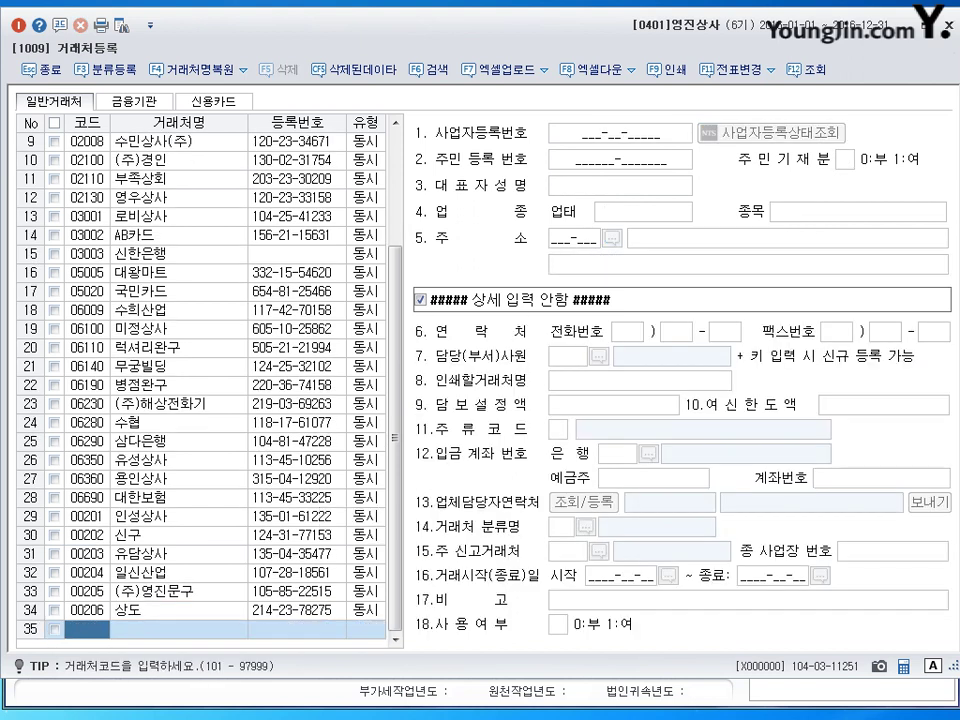
Step: Reselect the 상도 row in the partner list and check its address field
click(372, 613)
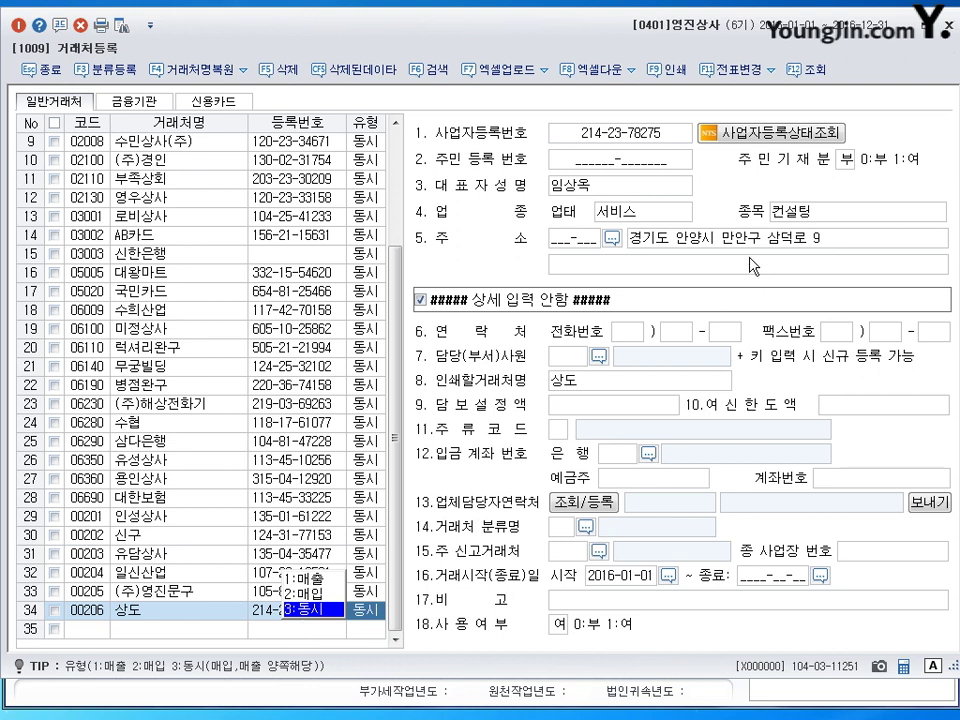
click(770, 232)
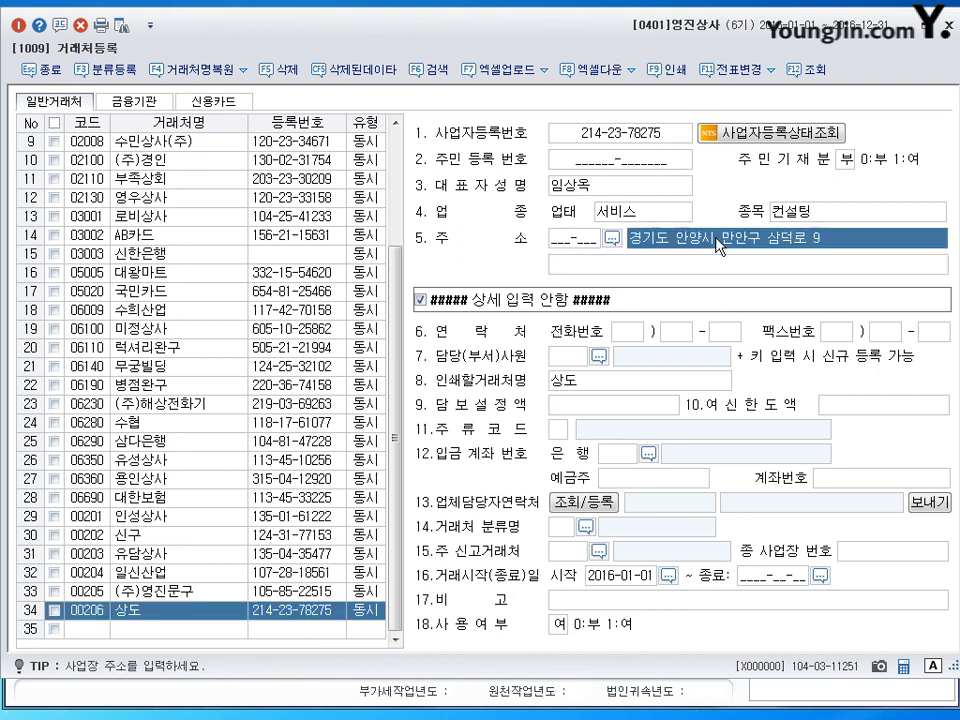